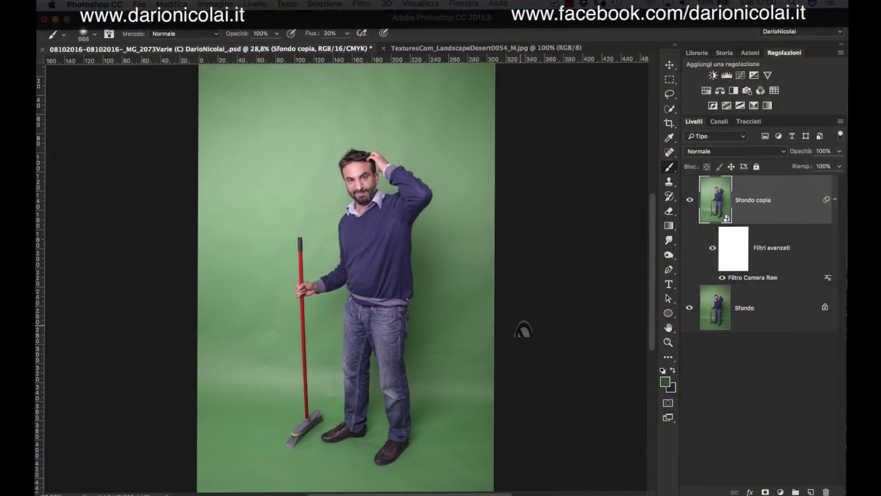
Step: Zoom out and stamp all visible layers into a new merged layer, Livello 1
key("ctrl+minus")
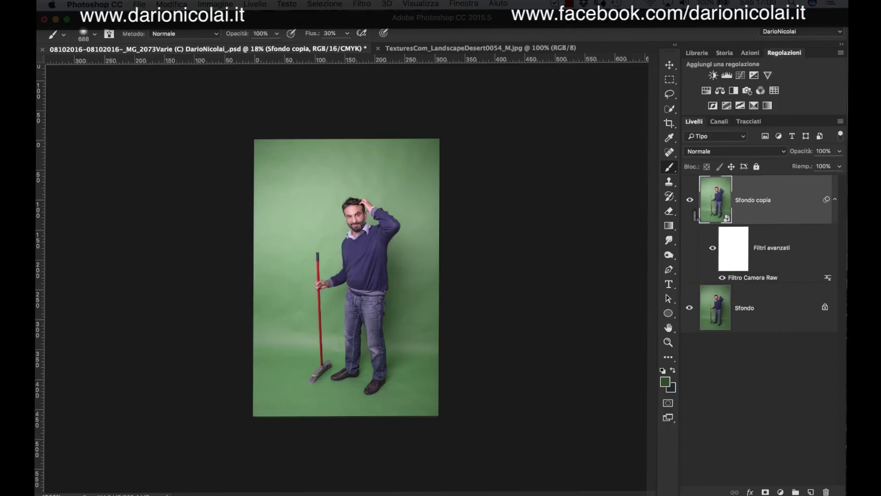
key("alt+shift+super+e")
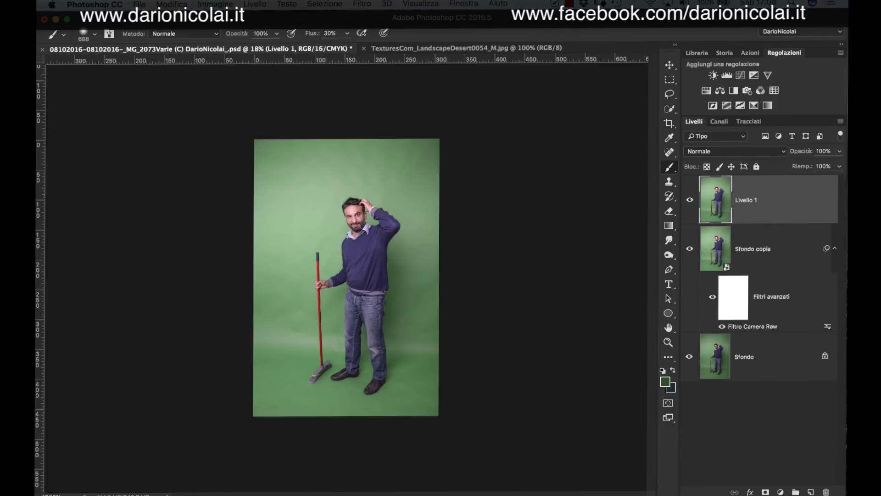
Step: In Color Range, sample the green backdrop around the man with the eyedroppers
left_click(324, 3)
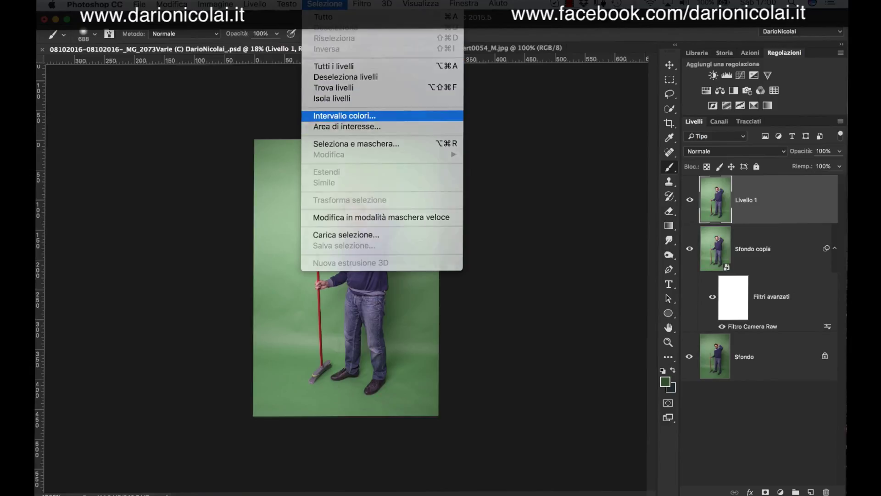
left_click(344, 116)
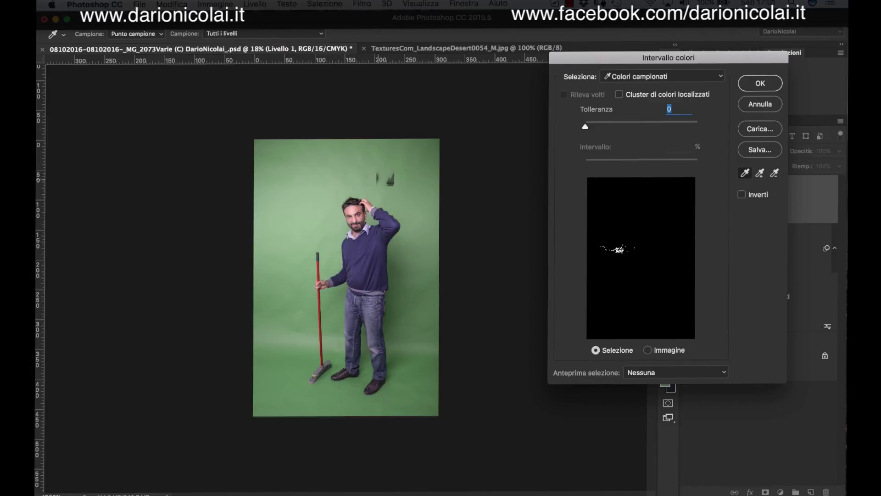
left_click(377, 183)
mouse_move(418, 195)
left_mouse_down()
mouse_move(373, 404)
mouse_move(298, 392)
mouse_move(276, 273)
mouse_move(303, 183)
mouse_move(268, 226)
mouse_move(305, 210)
mouse_move(295, 226)
left_mouse_up()
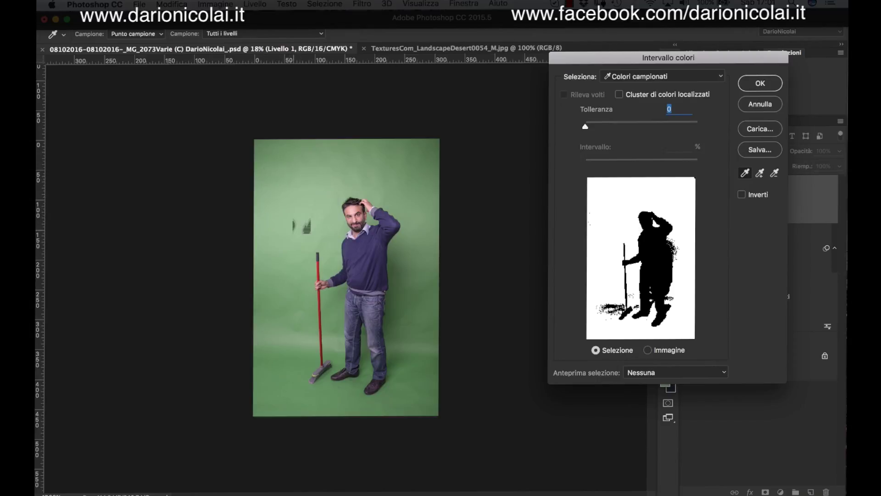
left_click_drag(421, 256, 404, 285)
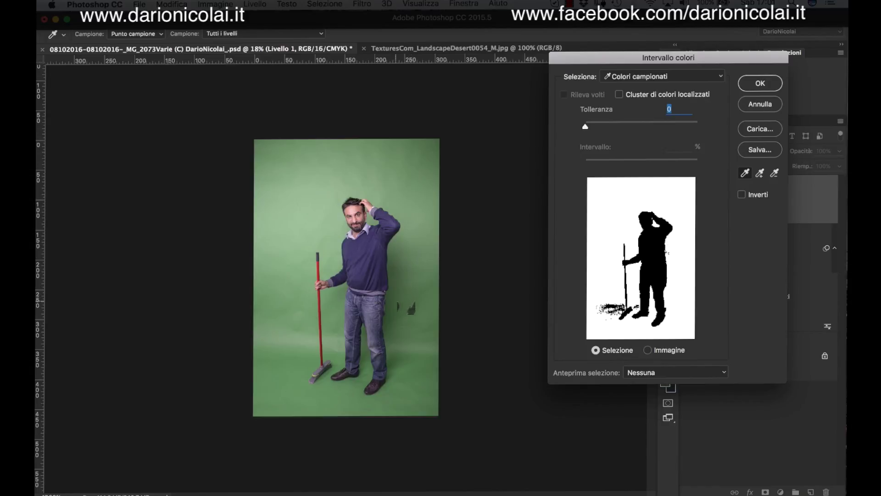
left_click(296, 345)
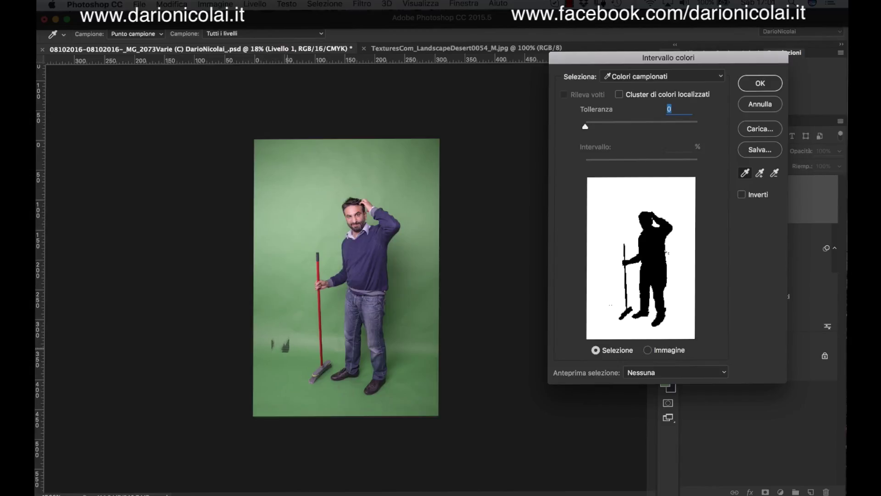
left_click_drag(414, 313, 427, 323)
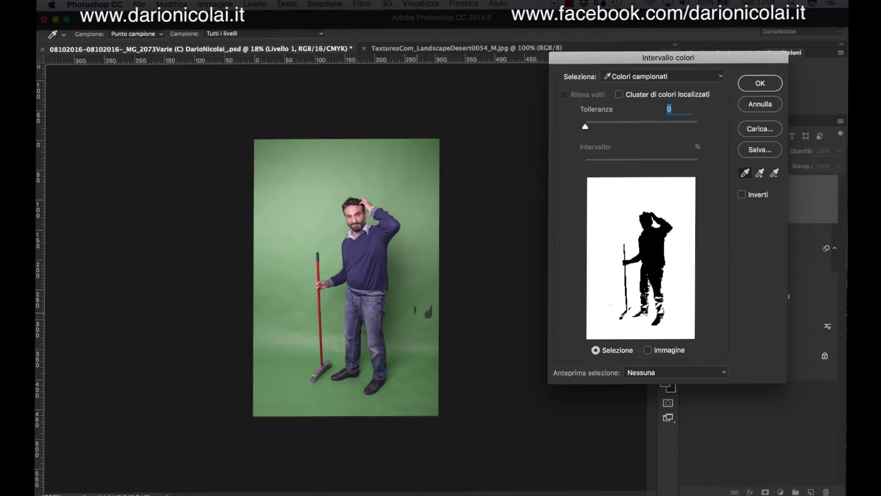
left_click(385, 319, "alt")
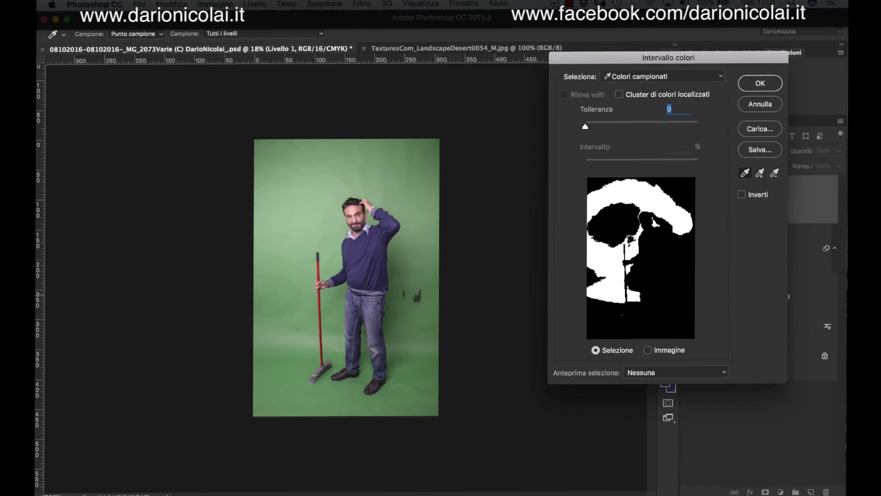
left_click_drag(414, 303, 430, 229)
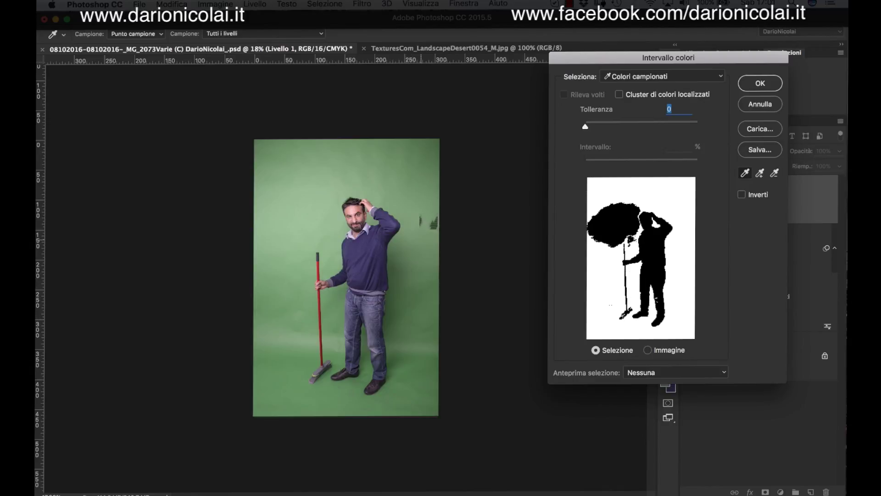
mouse_move(421, 228)
left_mouse_down()
mouse_move(284, 208)
mouse_move(372, 307)
left_mouse_up()
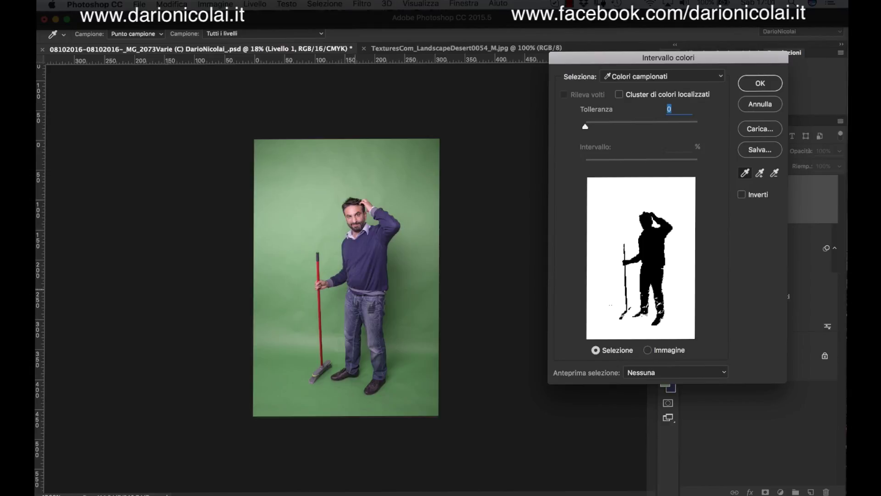
Step: Exclude the man, feet and broom from the sample, set Tolleranza to 66, and confirm
left_click(388, 378, "alt")
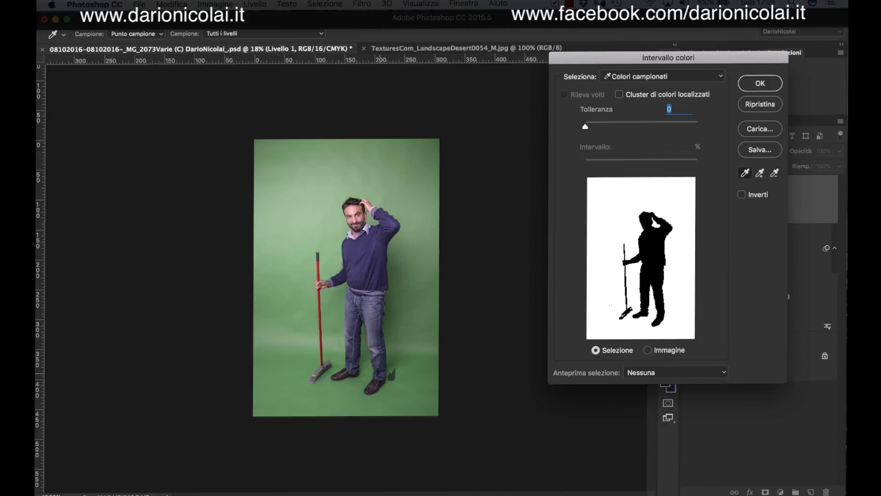
type("57")
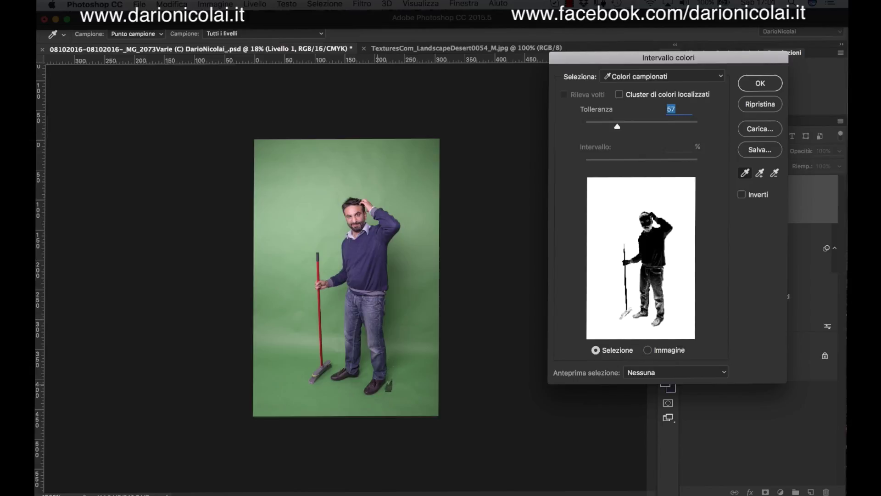
left_click(388, 375, "alt")
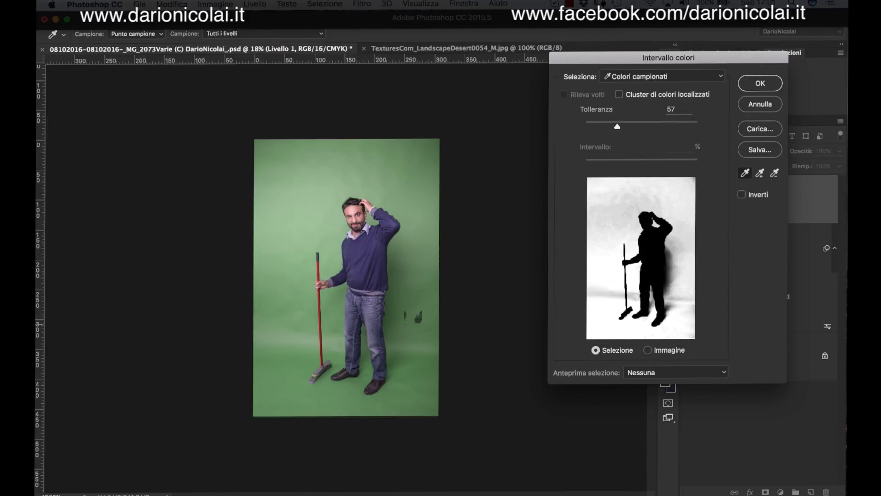
left_click(412, 272)
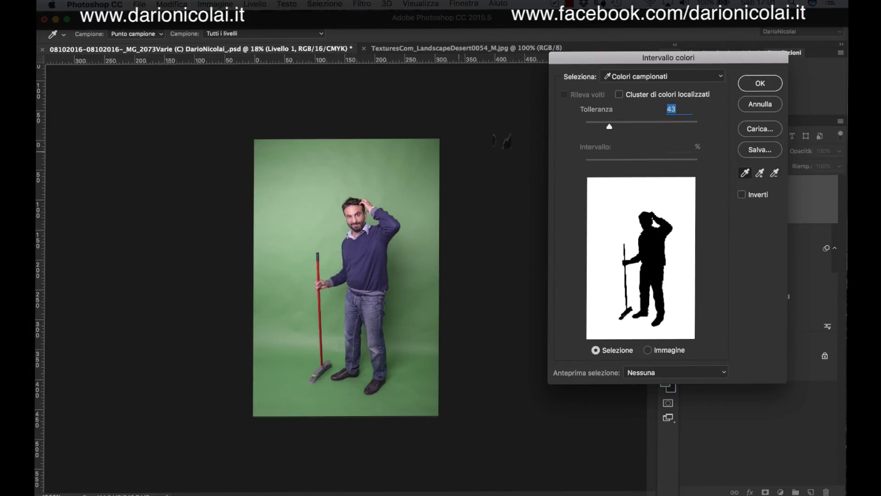
type("79")
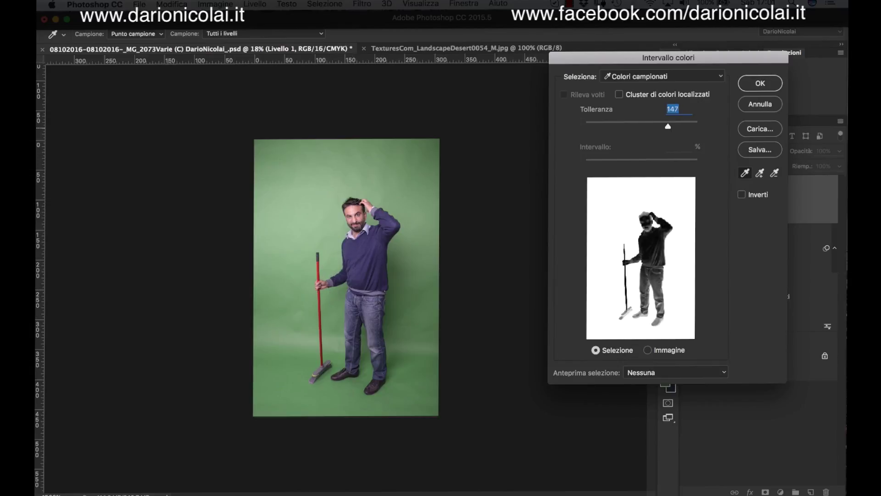
key("Down")
key("Down")
key("Down")
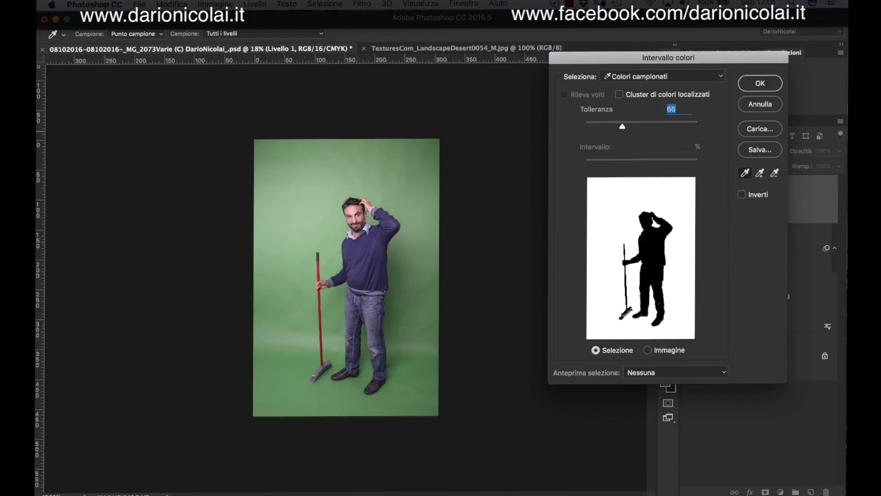
left_click(760, 83)
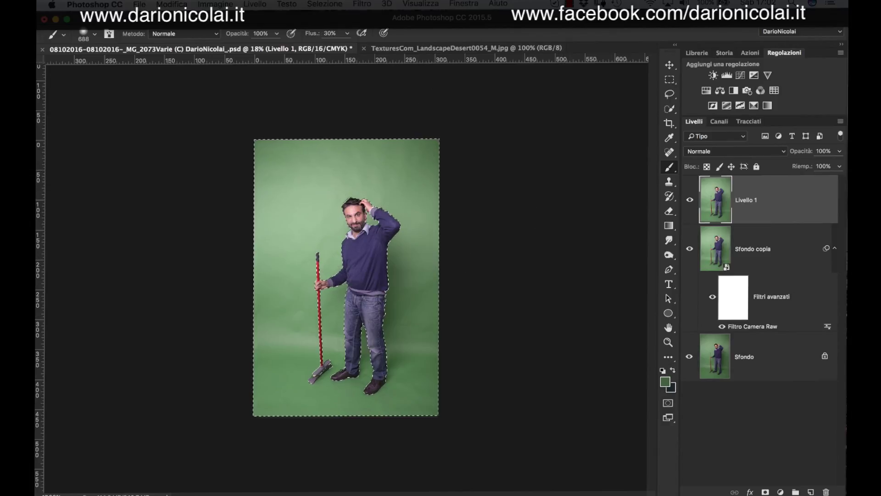
Step: Try Select and Mask on the backdrop selection, then exit without changes
key("m")
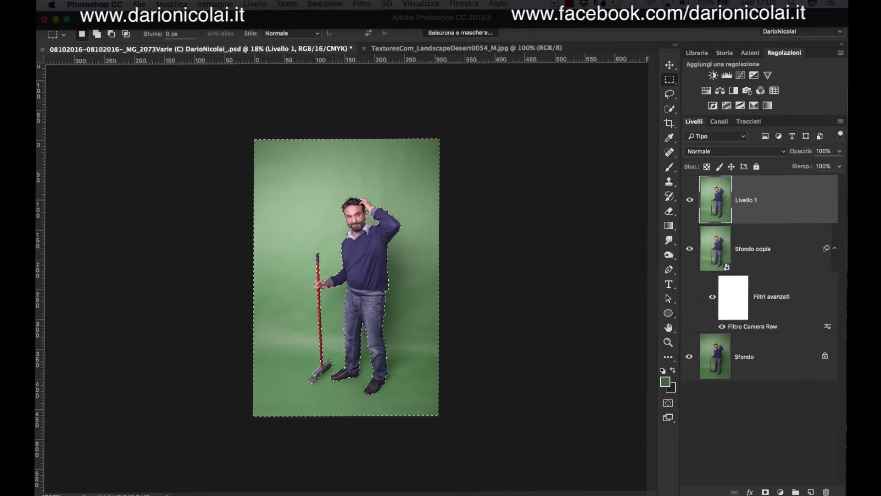
key("ctrl+alt+r")
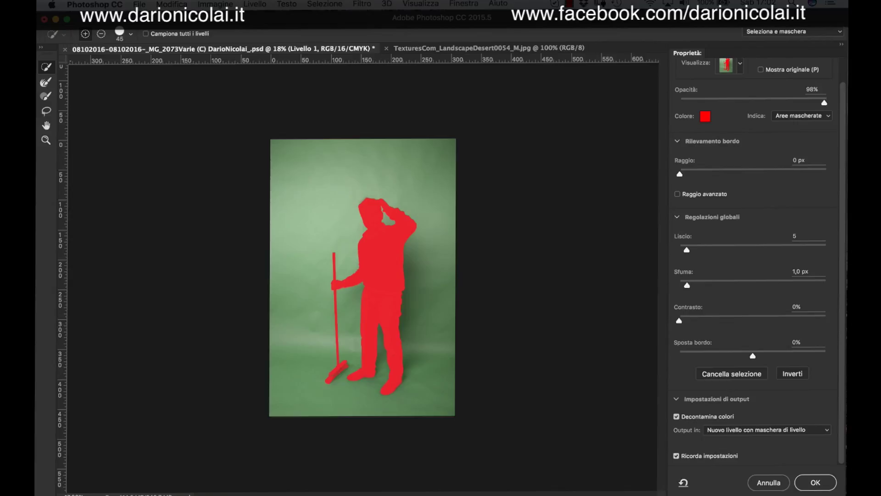
key("Return")
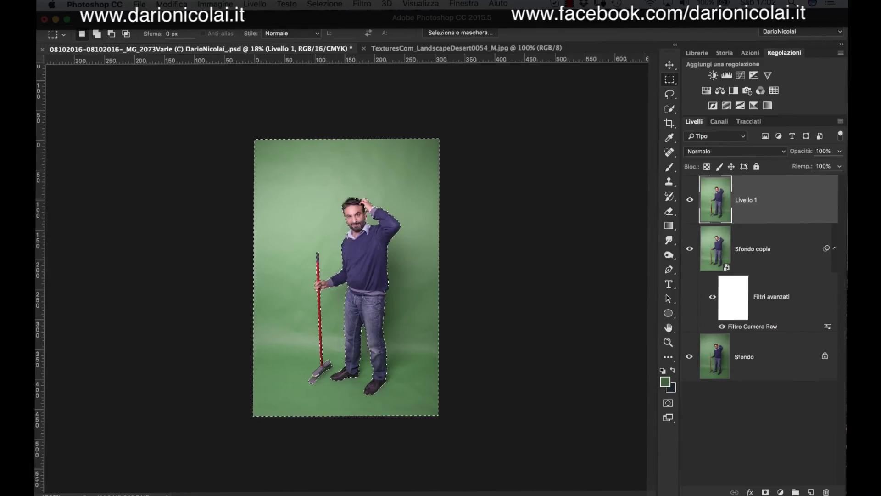
Step: Invert the selection and refine it with raised feather, outputting a new masked layer
left_click(325, 4)
left_click(330, 48)
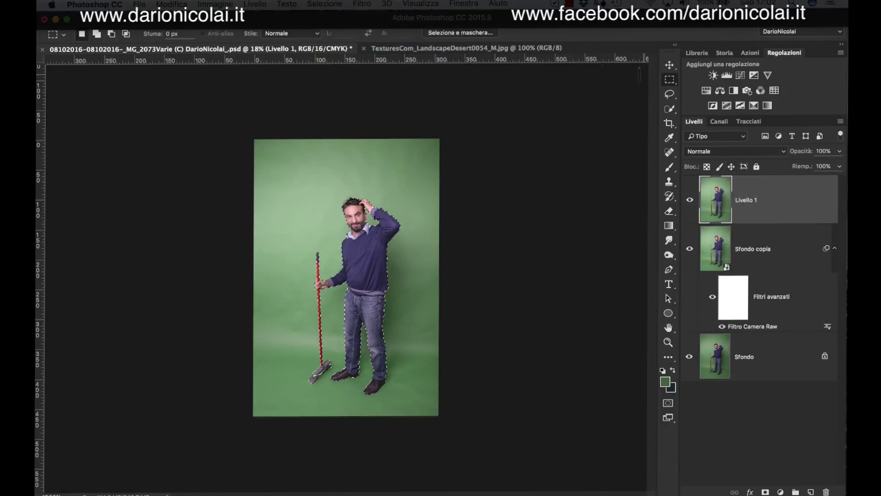
key("ctrl+alt+r")
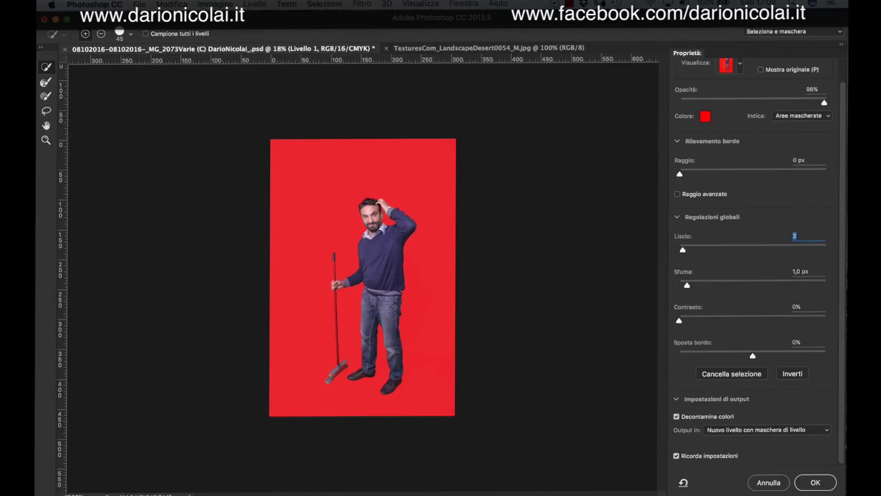
key("Tab")
key("Up")
left_click(815, 481)
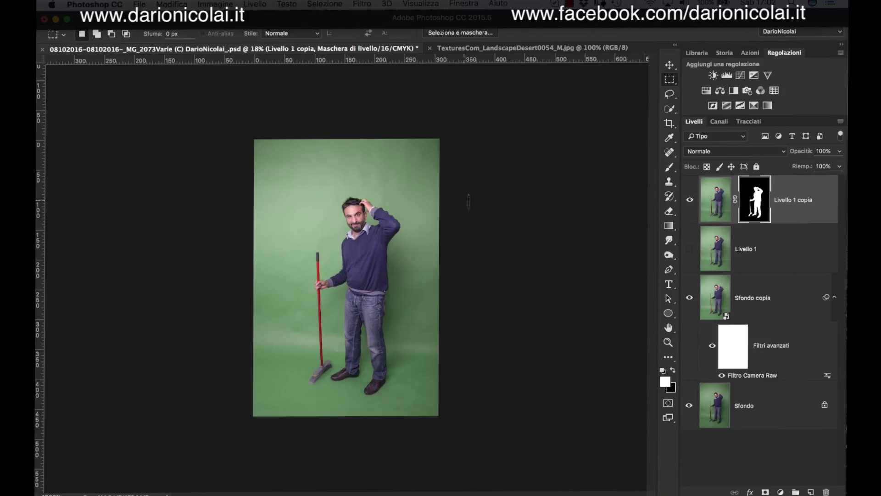
Step: Delete the unmasked Livello 1 layer and drag the desert photo into the composite
left_click_drag(727, 256, 826, 492)
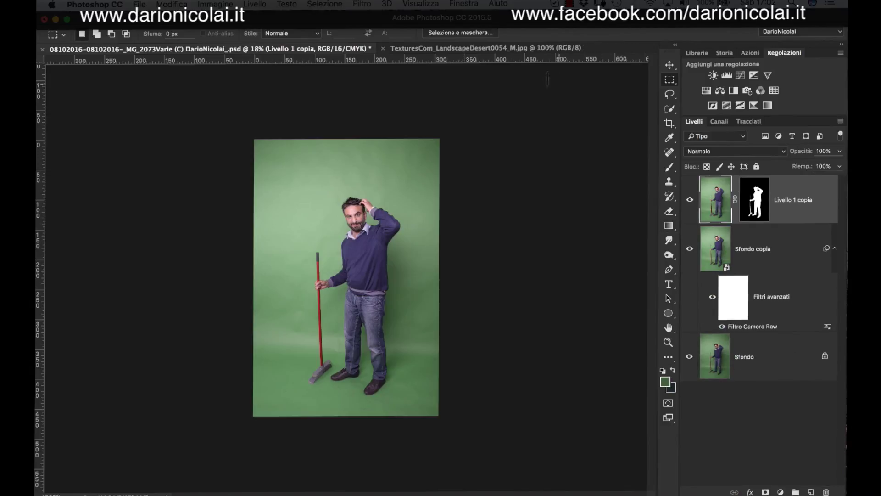
left_click(481, 48)
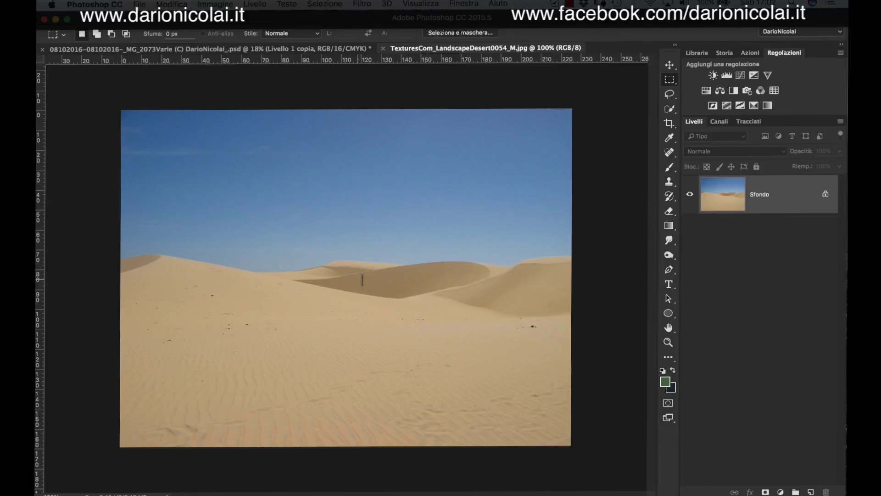
key("v")
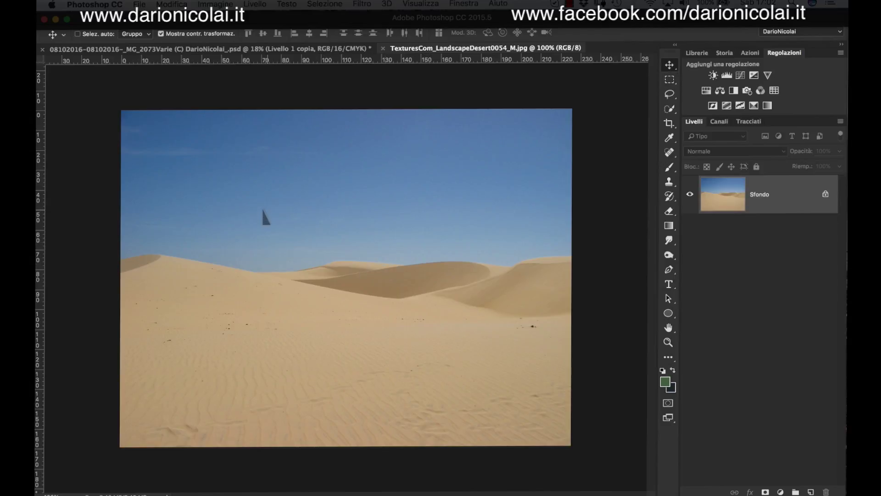
mouse_move(234, 56)
left_mouse_down()
mouse_move(363, 257)
mouse_move(359, 240)
left_mouse_up()
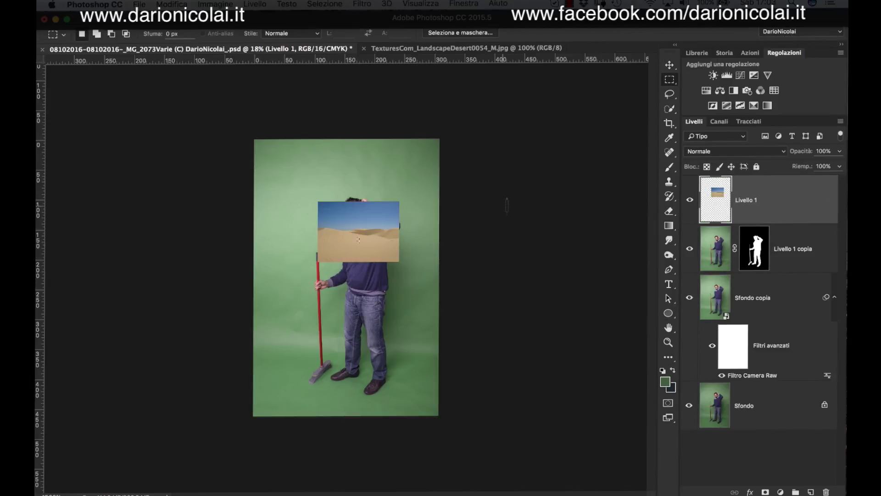
Step: Undo the stray change, deselect, and start Free Transform on the desert layer
key("v")
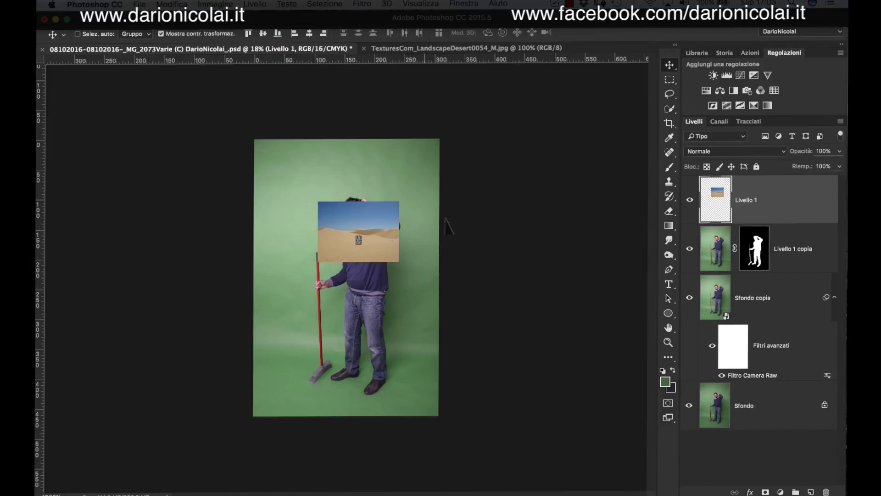
key("m")
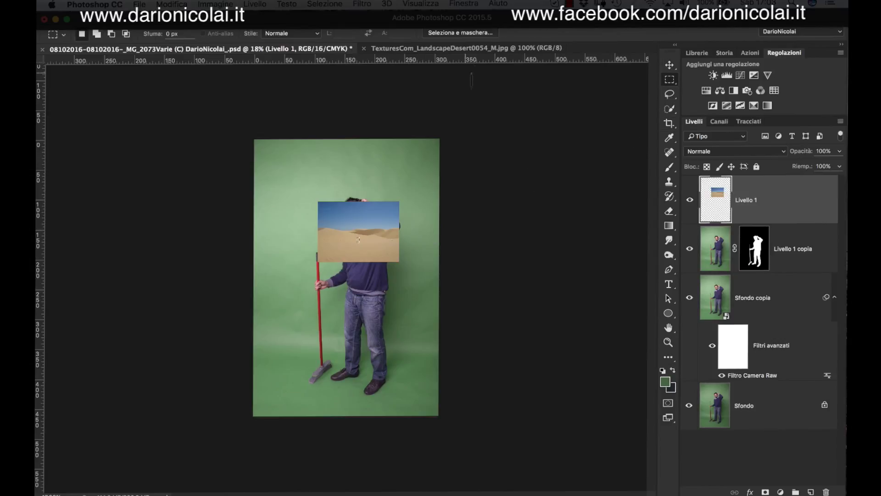
key("ctrl+z")
key("ctrl+d")
key("v")
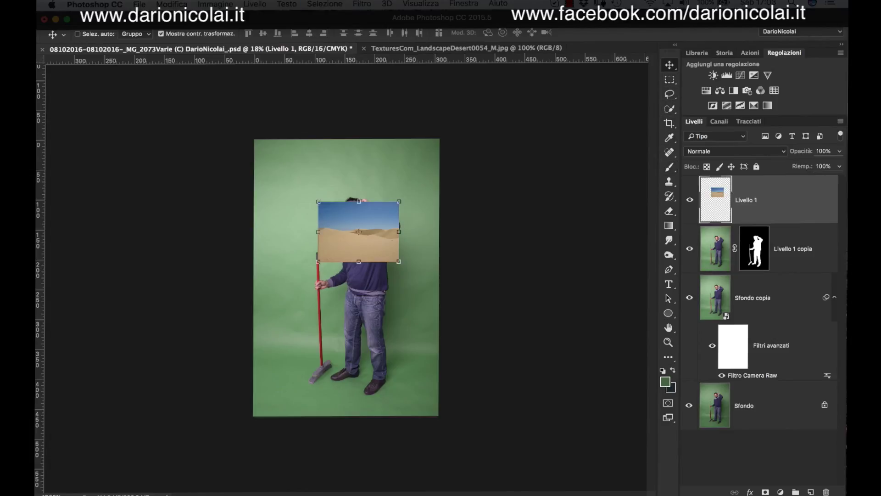
key("ctrl+t")
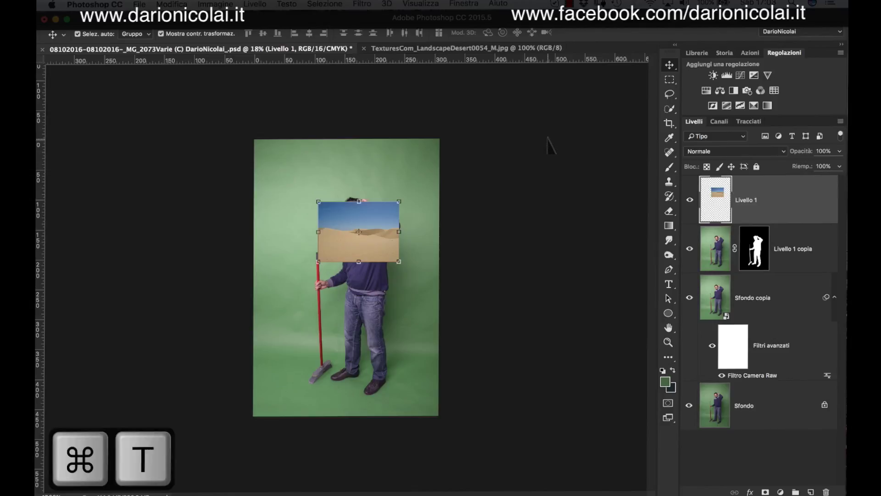
Step: Enlarge the desert image to cover the whole canvas and narrow it slightly
left_click_drag(360, 234, 295, 388)
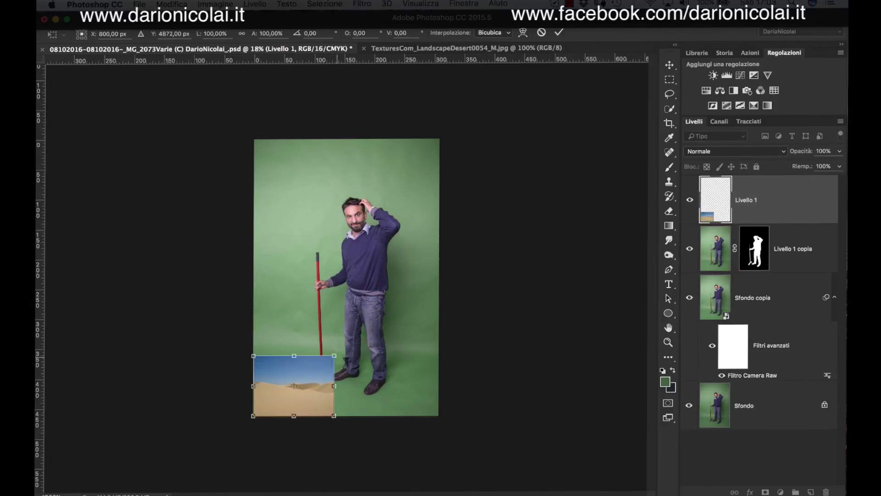
left_click_drag(334, 356, 452, 39)
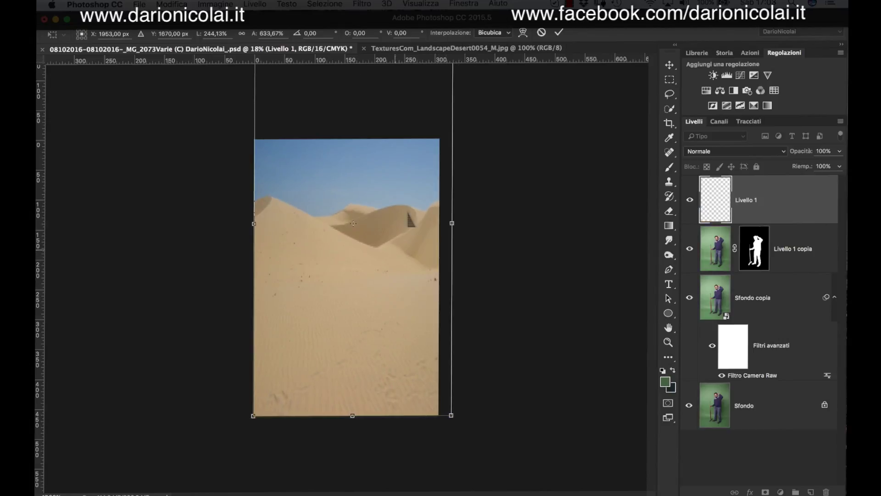
scroll(428, 155, "down", 3)
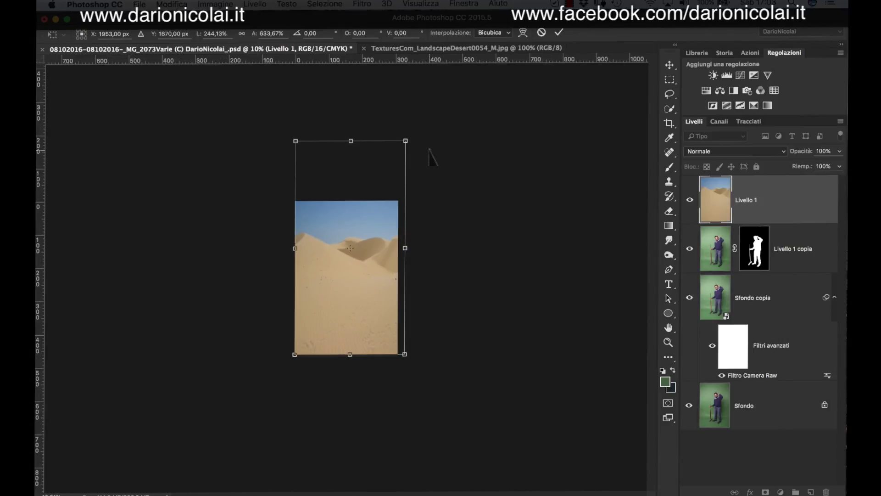
left_click_drag(372, 177, 372, 158)
key("ctrl+z")
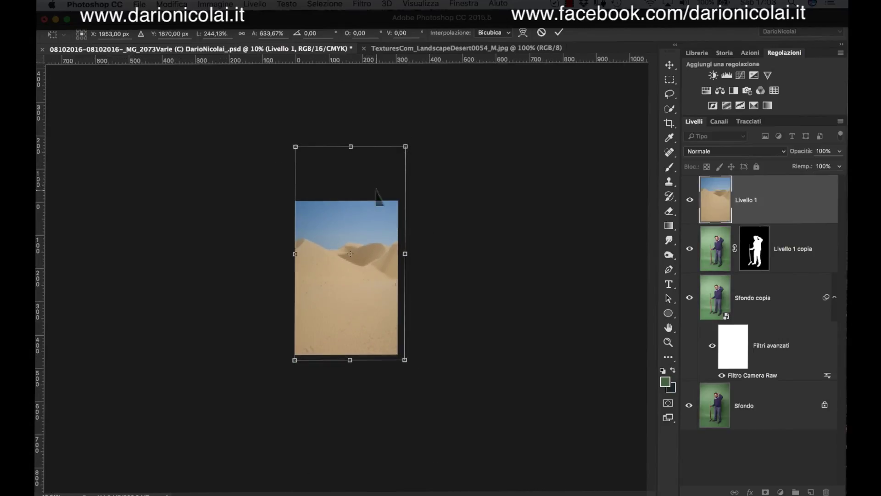
left_click_drag(403, 151, 403, 132)
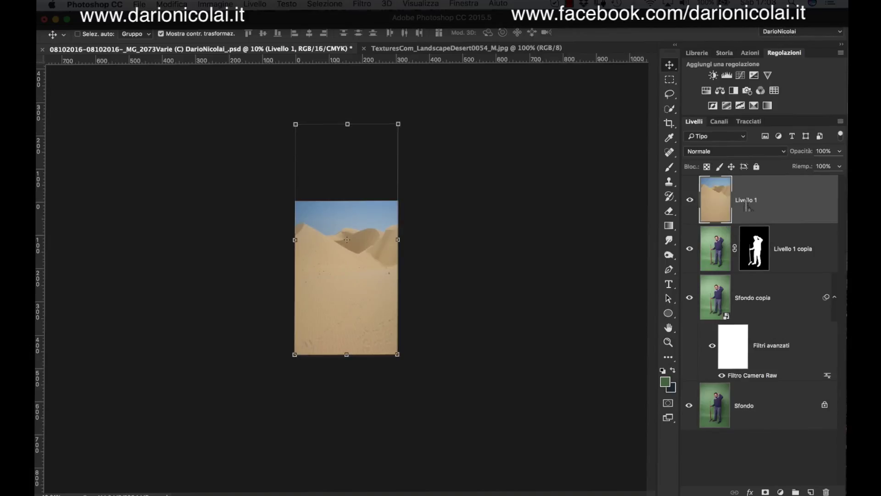
Step: Move the desert layer beneath Livello 1 copia and shift the man slightly right
left_click_drag(729, 206, 727, 269)
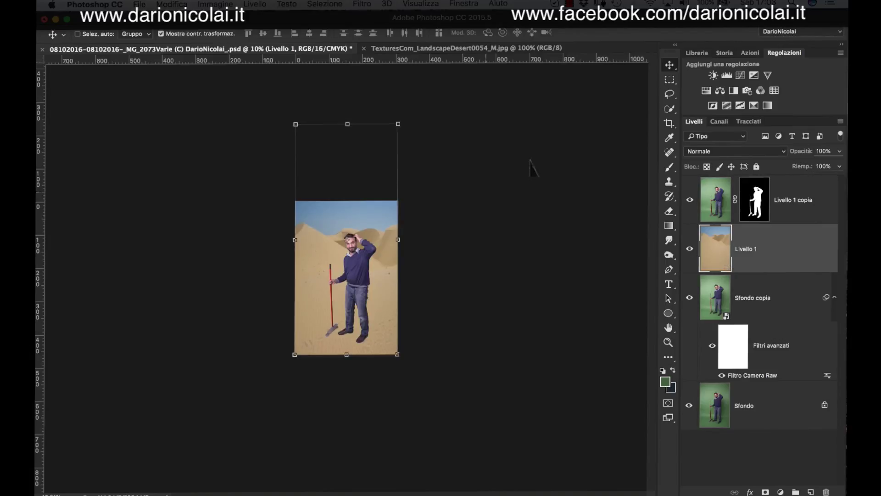
left_click(670, 79)
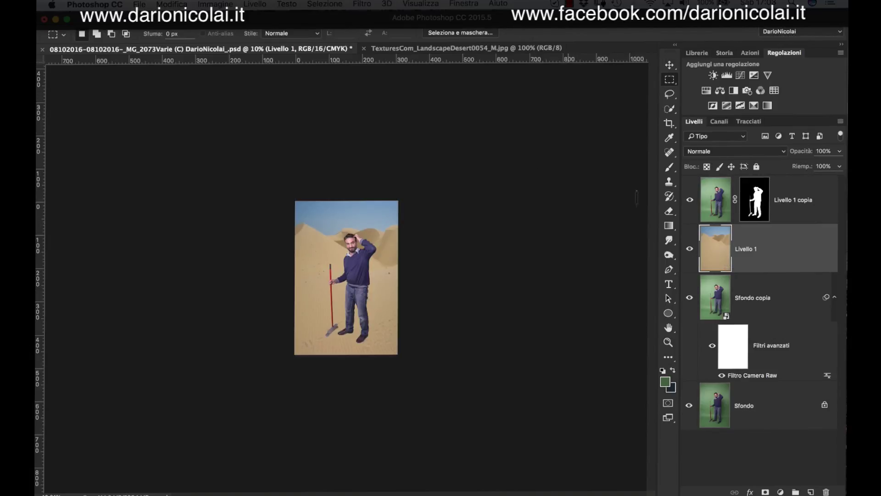
left_click(718, 200)
key("v")
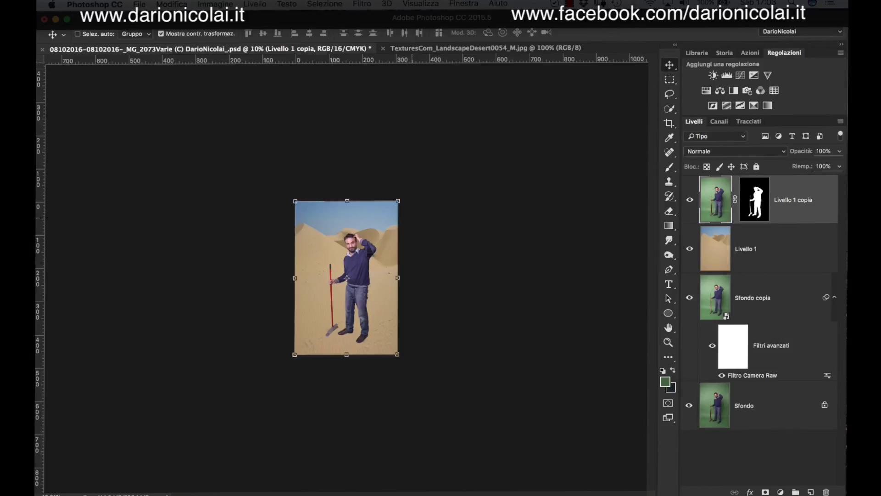
left_click_drag(365, 232, 374, 238)
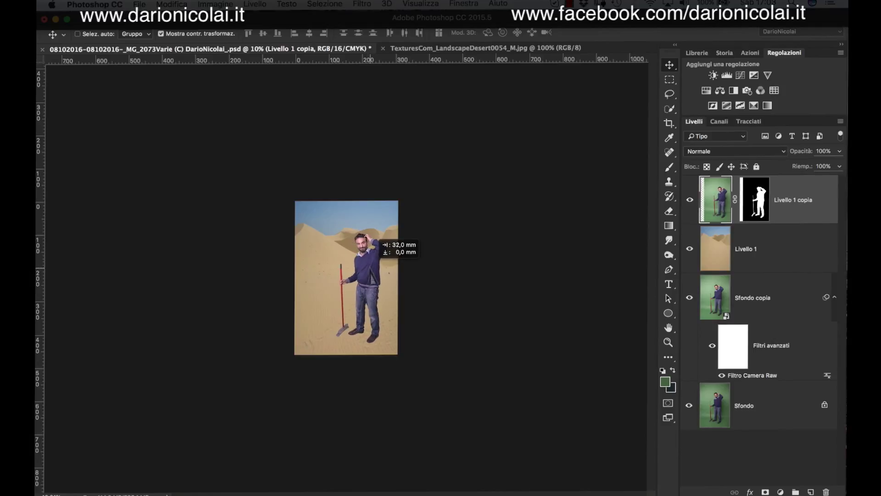
Step: Nudge the man further right and zoom in to inspect the cutout edges
left_click_drag(374, 238, 377, 238)
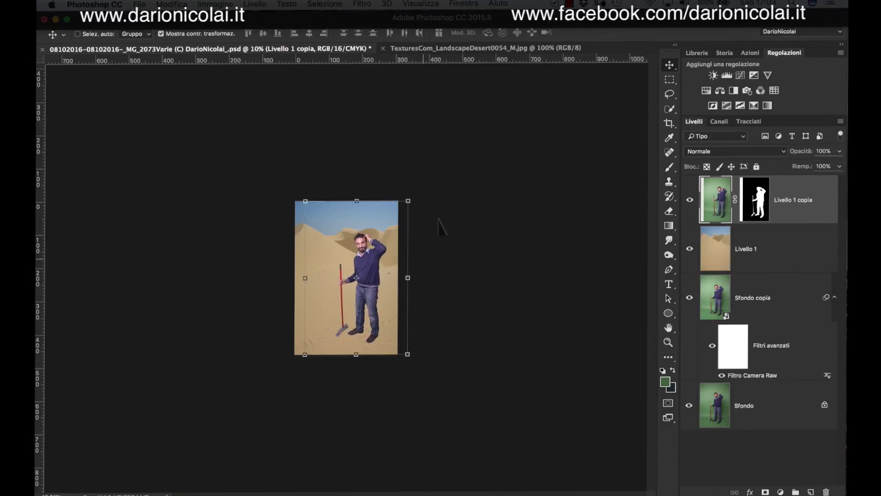
key("m")
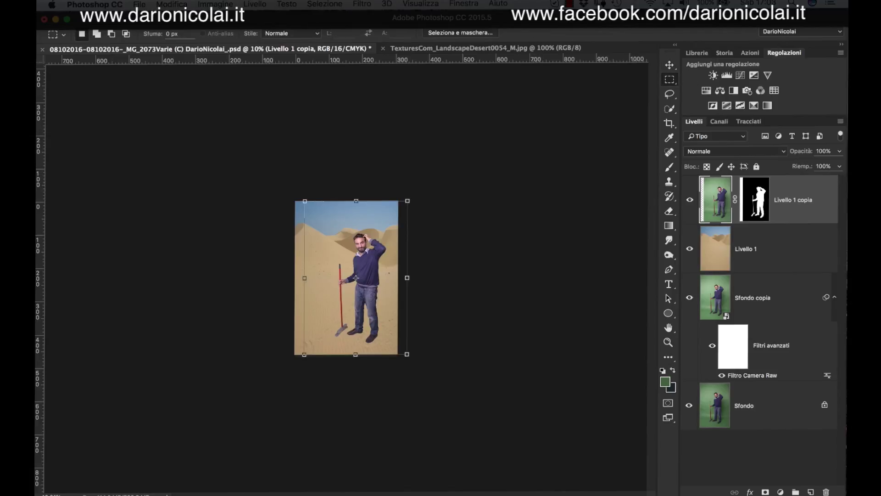
scroll(489, 203, "up", 3)
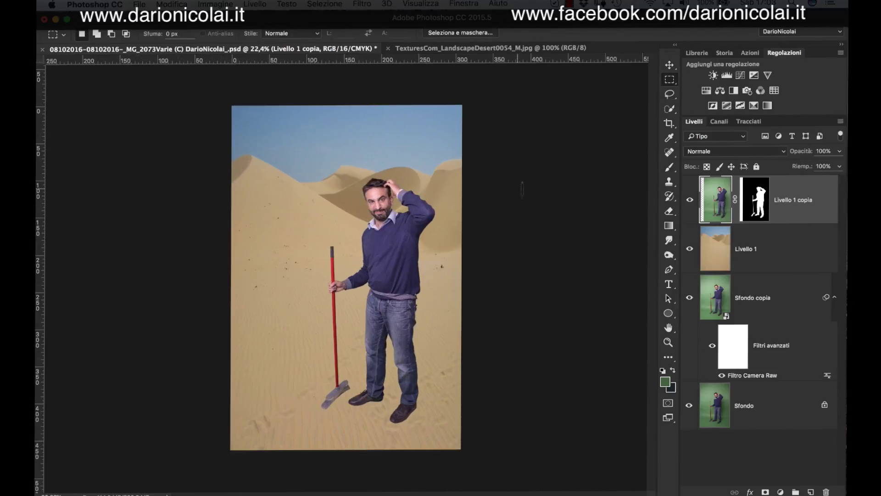
scroll(522, 188, "up", 2)
scroll(526, 186, "up", 1)
scroll(530, 185, "up", 2)
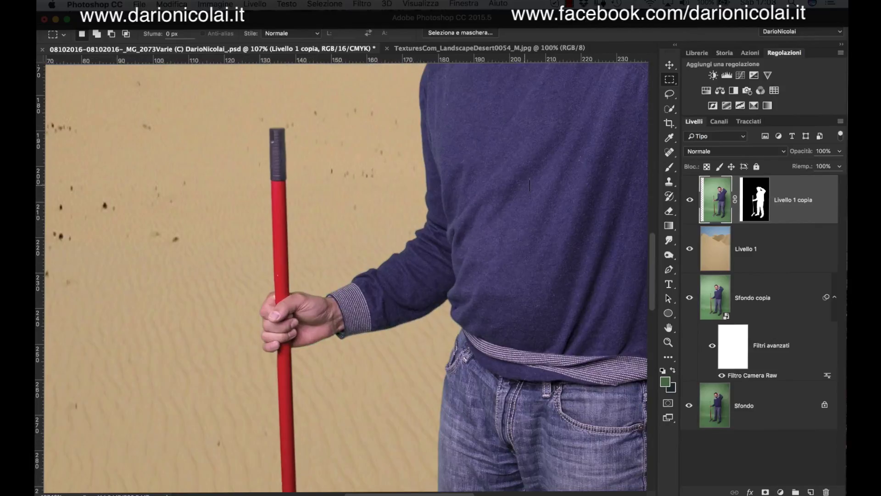
scroll(530, 185, "up", 2)
scroll(530, 185, "up", 2)
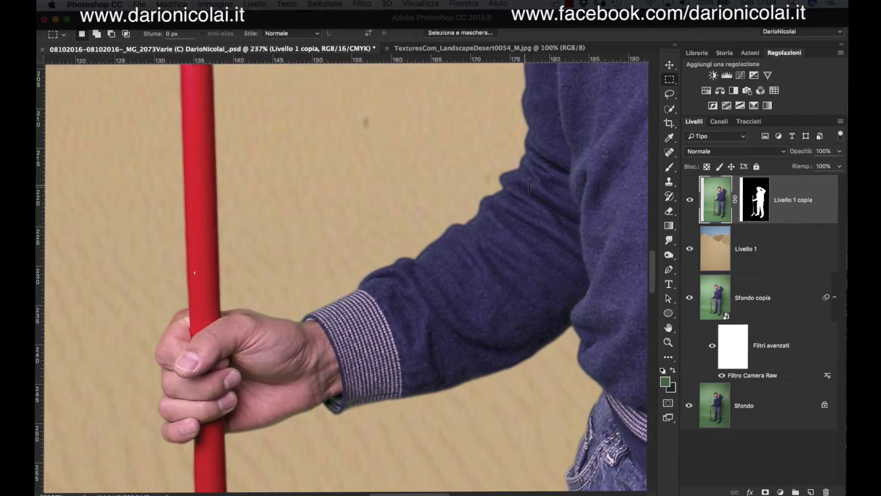
scroll(530, 185, "down", 2)
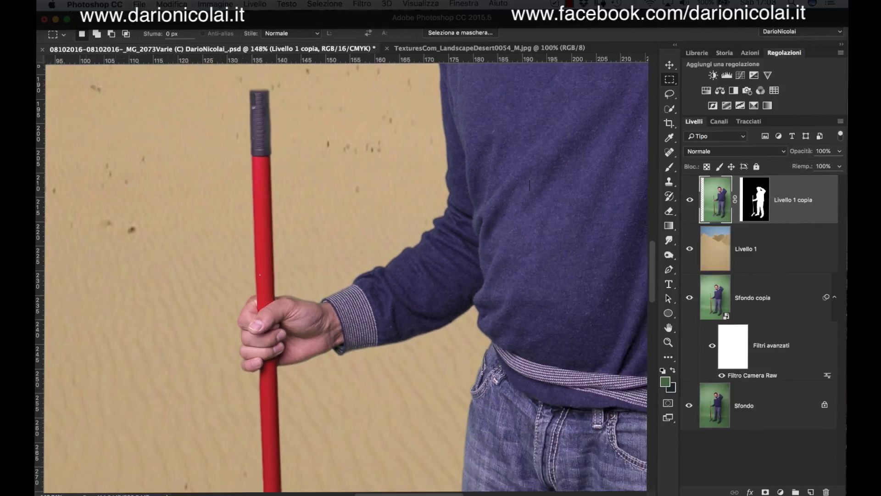
scroll(530, 185, "down", 2)
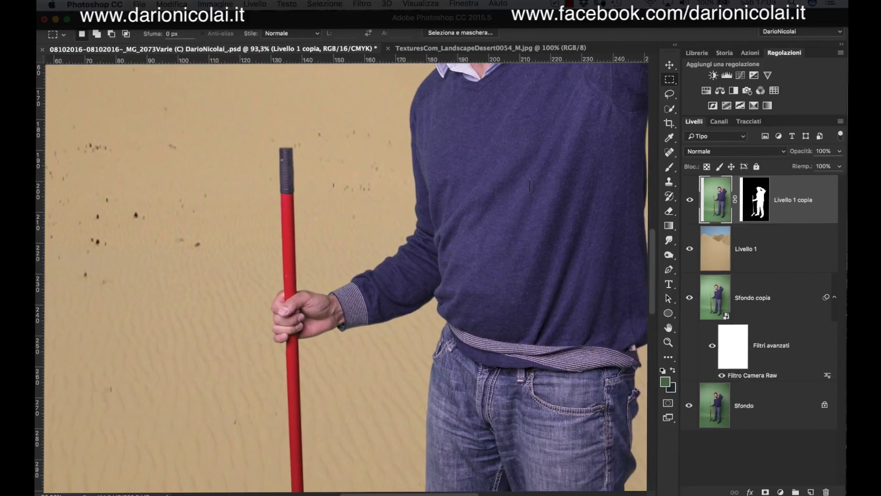
scroll(530, 185, "up", 2)
scroll(529, 185, "up", 1)
scroll(530, 185, "up", 3)
scroll(530, 185, "right", 3)
scroll(529, 185, "up", 3)
scroll(530, 185, "right", 2)
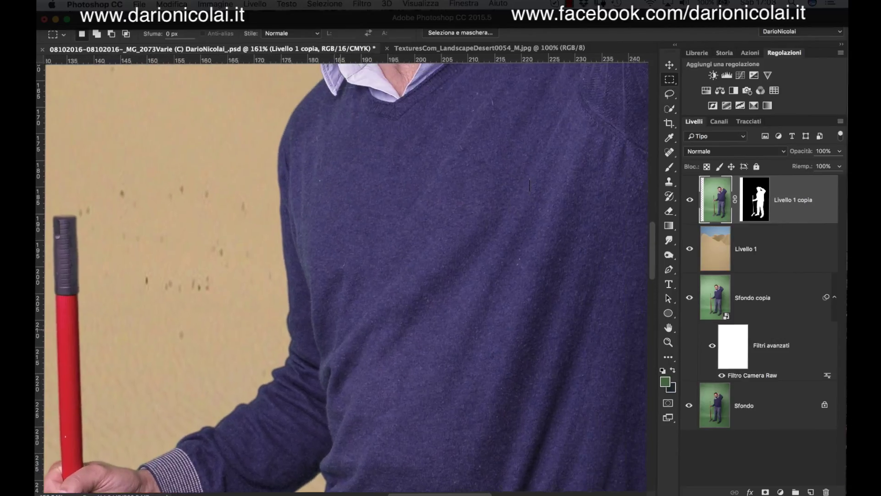
scroll(530, 184, "up", 2)
scroll(530, 185, "up", 2)
scroll(530, 185, "up", 2)
scroll(530, 185, "right", 2)
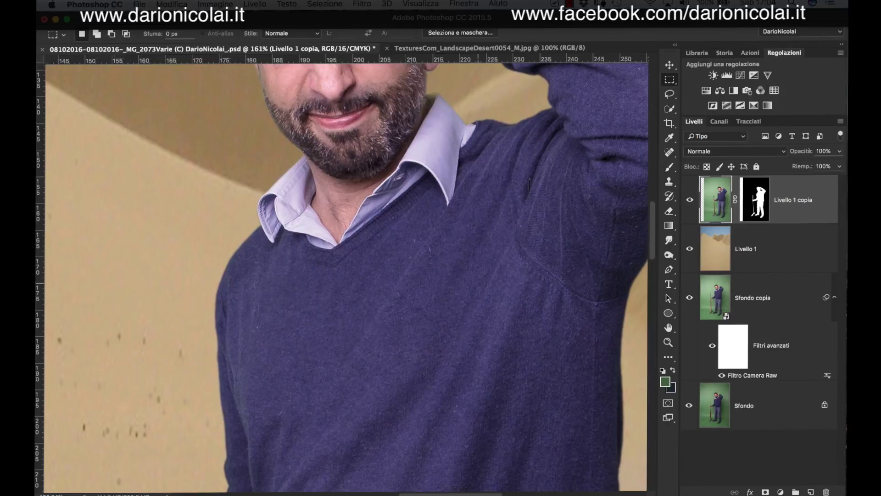
scroll(529, 185, "up", 1)
scroll(530, 185, "right", 1)
scroll(530, 185, "up", 2)
scroll(530, 185, "right", 2)
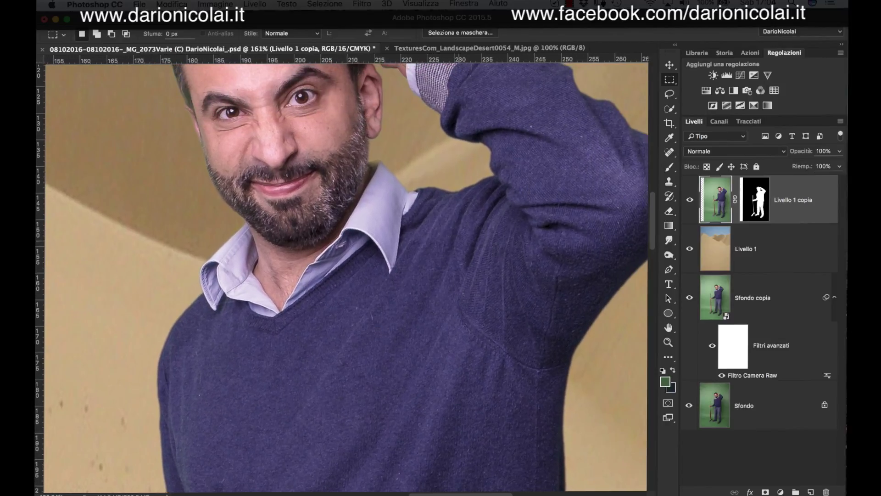
Step: Shift the man down and left over the desert, then zoom back out
key("v")
mouse_move(443, 259)
left_mouse_down()
mouse_move(389, 425)
mouse_move(383, 380)
left_mouse_up()
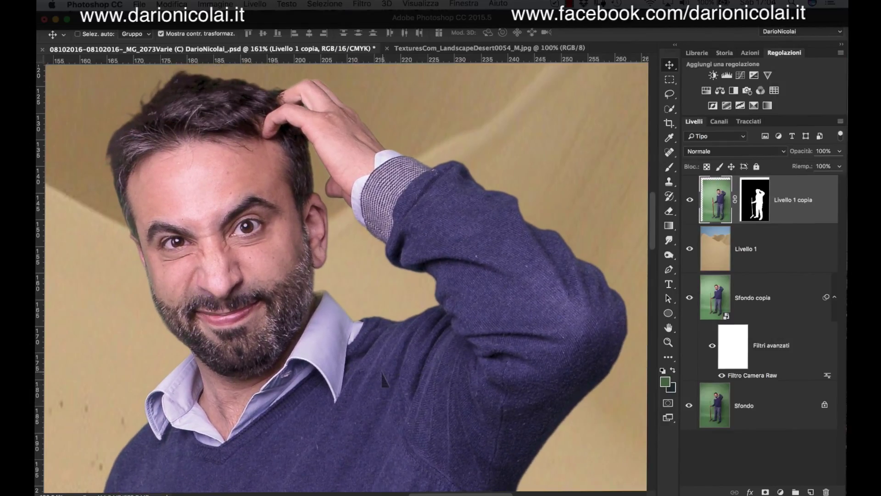
scroll(383, 380, "down", 5)
scroll(270, 471, "down", 5)
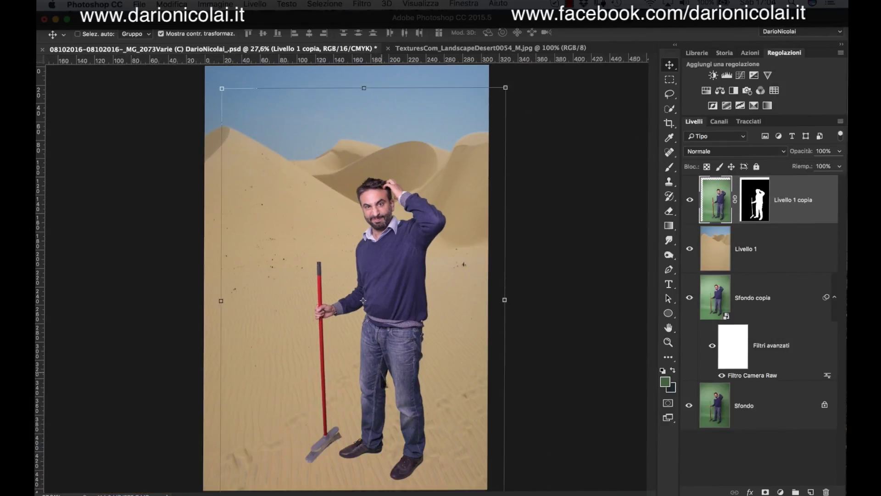
scroll(362, 297, "up", 1)
Step: Move the man up slightly, settle his placement, and zoom out to the whole composite
left_click_drag(383, 379, 382, 259)
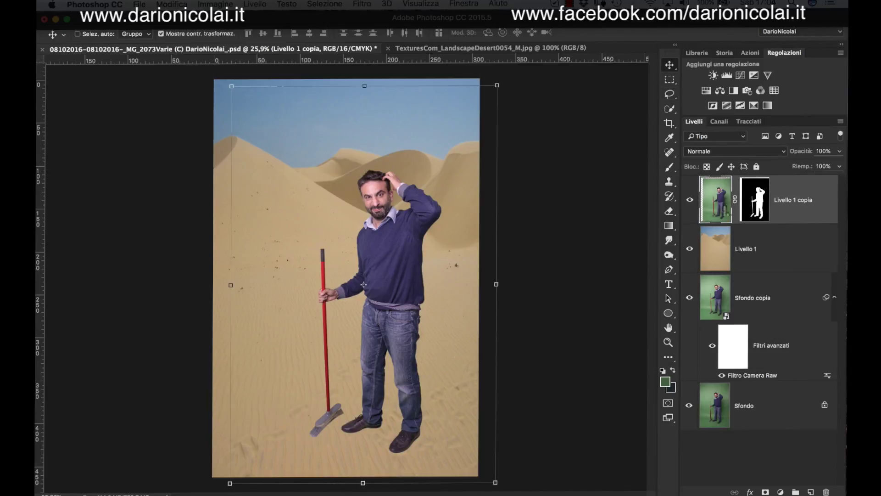
key("m")
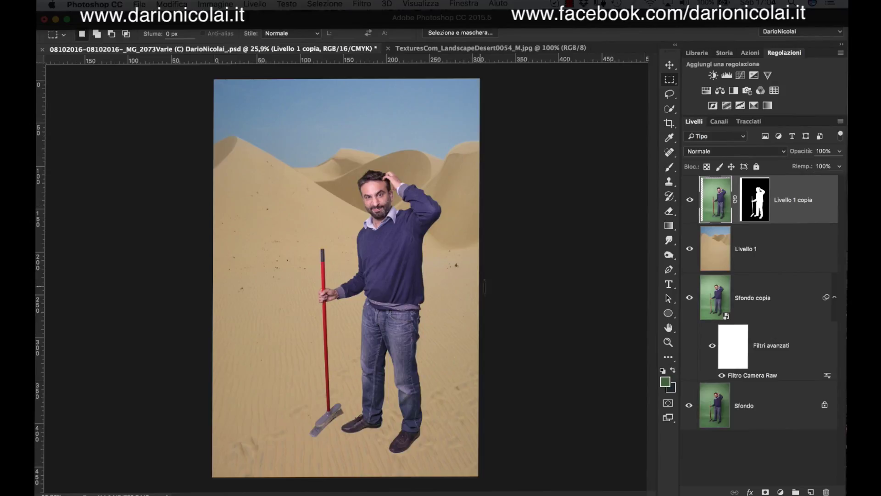
key("ctrl+minus")
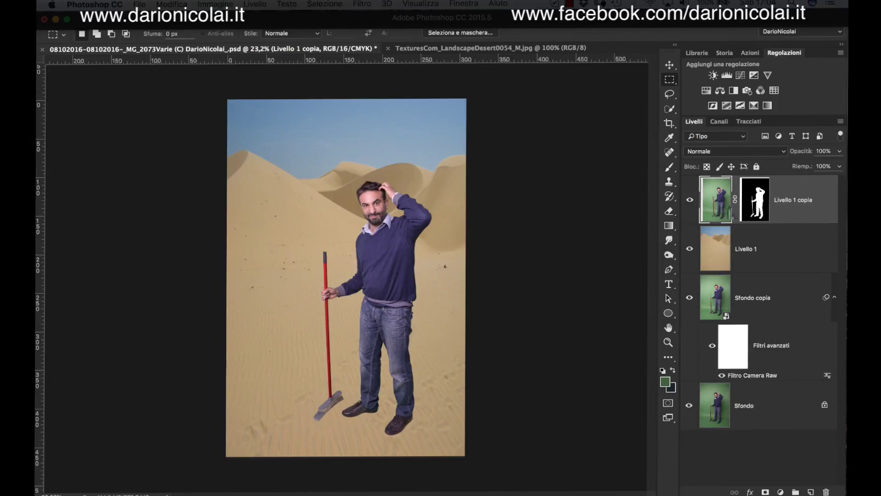
Step: Duplicate Livello 1 copia and apply Levels with output white 0 for a black silhouette
left_click_drag(789, 200, 811, 491)
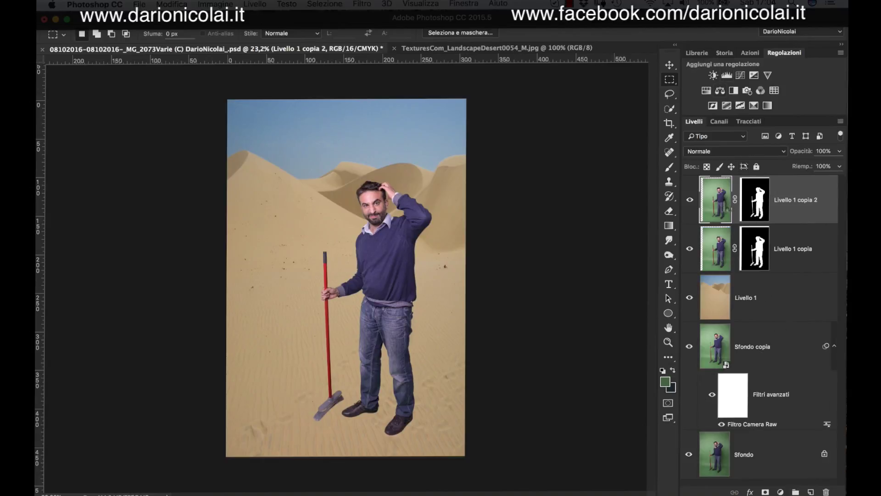
left_click(172, 4)
mouse_move(257, 34)
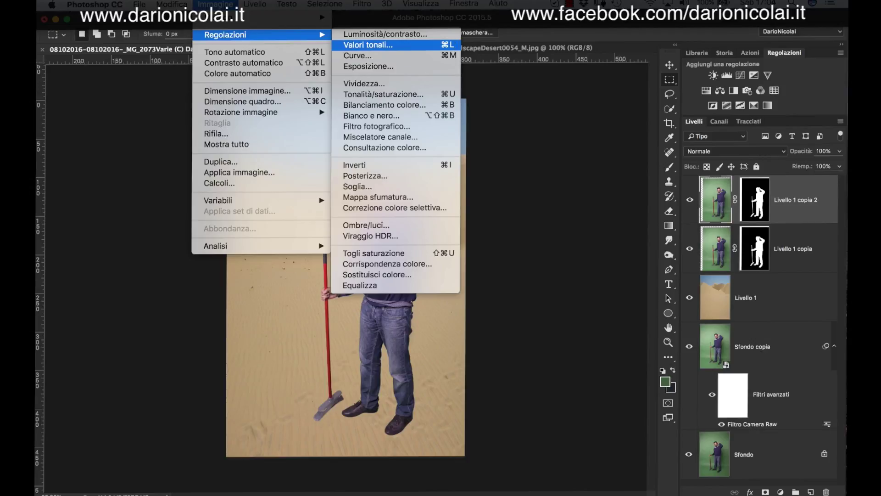
left_click(368, 45)
key("Tab")
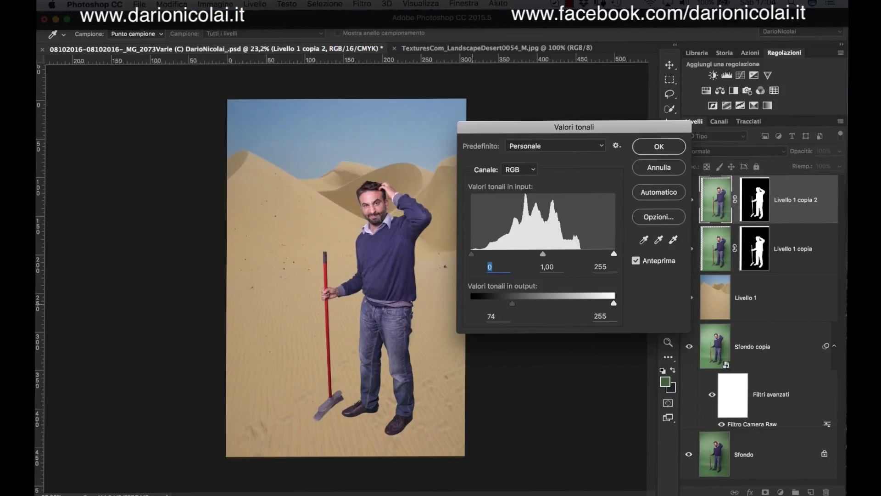
key("Tab")
key("Tab")
left_click_drag(613, 303, 471, 303)
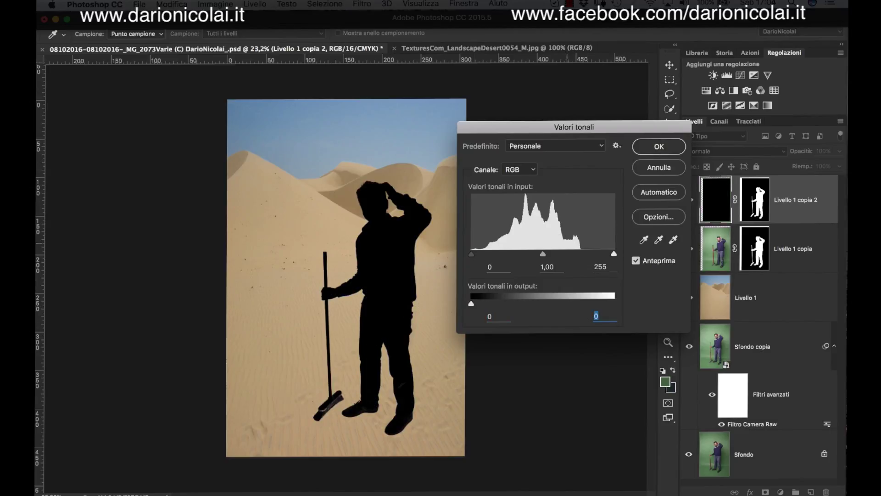
key("shift+Tab")
key("shift+Tab")
left_click_drag(470, 253, 566, 253)
key("shift+Tab")
key("shift+Tab")
key("Return")
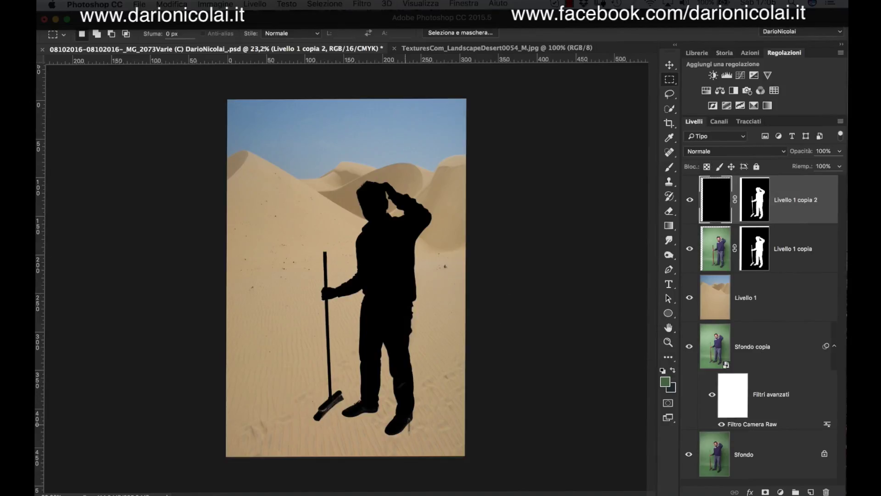
scroll(385, 192, "up", 5)
Step: Flip the silhouette horizontally and rotate it down onto the sand as a shadow
scroll(386, 193, "down", 6)
key("b")
key("d")
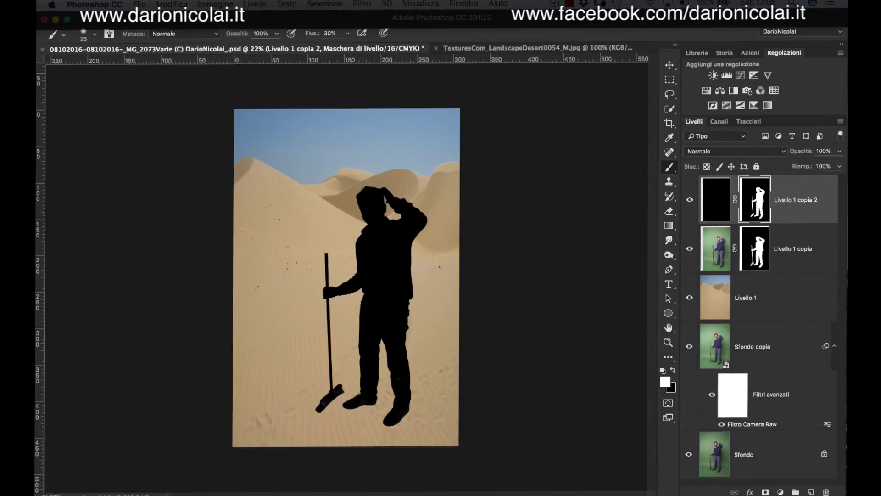
key("ctrl+t")
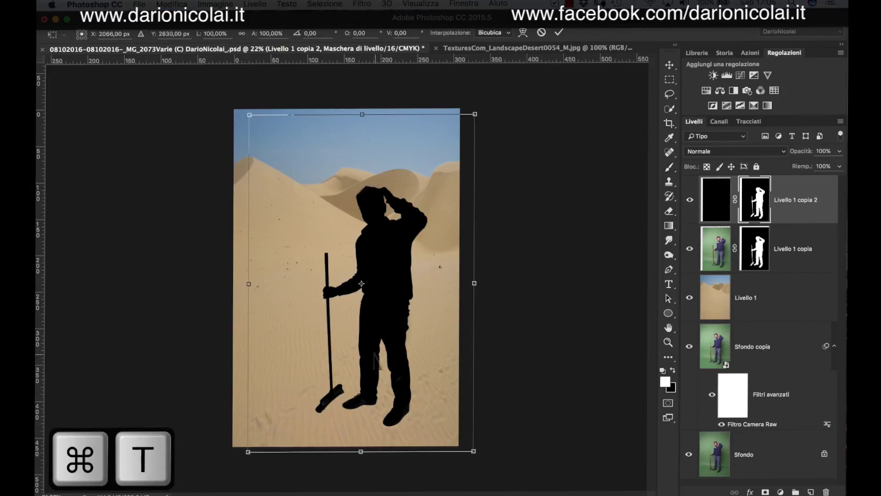
right_click(400, 305)
left_click(440, 446)
left_click_drag(221, 92, 438, 333)
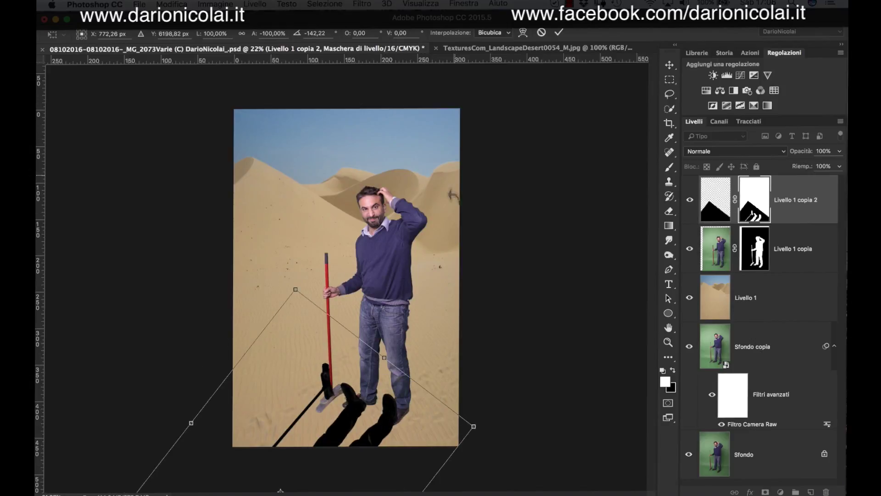
left_click_drag(459, 325, 510, 436)
mouse_move(285, 491)
left_mouse_down()
mouse_move(274, 477)
mouse_move(353, 322)
left_mouse_up()
mouse_move(255, 402)
left_mouse_down()
mouse_move(263, 411)
mouse_move(367, 357)
mouse_move(294, 376)
left_mouse_up()
key("Return")
Step: Nudge the shadow so it sits under the man's feet
key("b")
key("ctrl+t")
left_click_drag(300, 451, 292, 446)
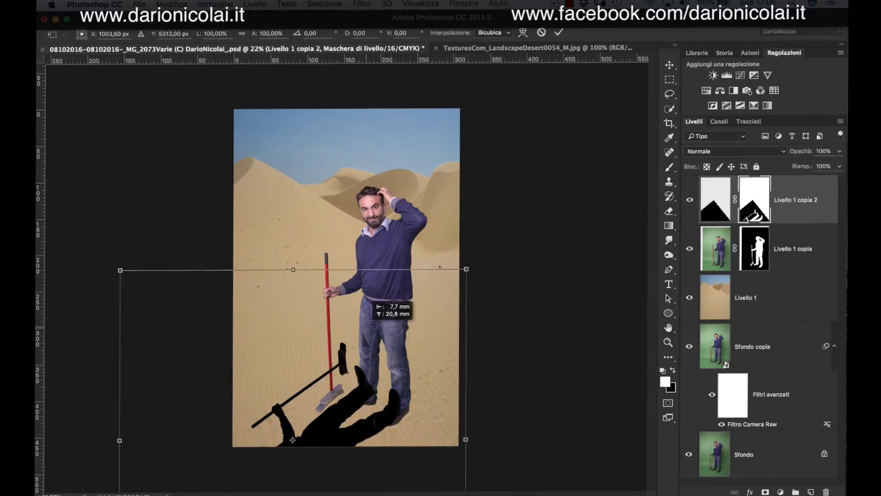
Step: Warp the shadow so its far end bends down along the sand
right_click(356, 337)
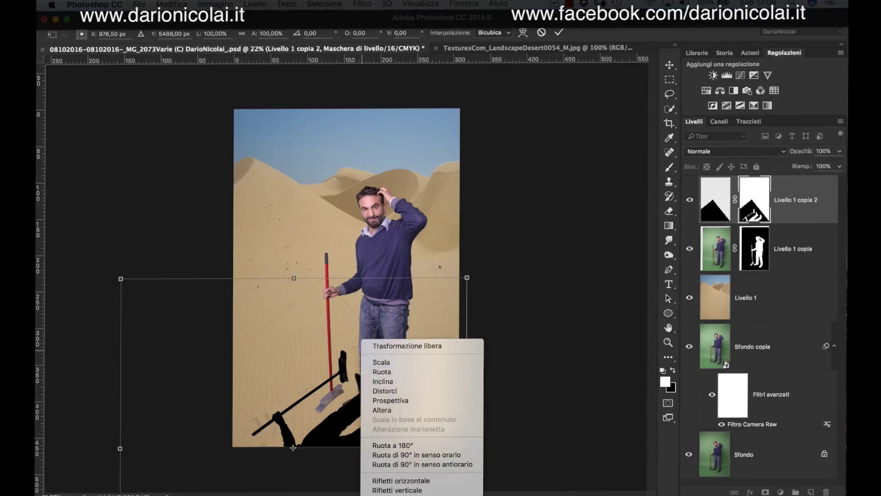
left_click(383, 415)
left_click_drag(120, 278, 111, 366)
left_click_drag(183, 327, 186, 357)
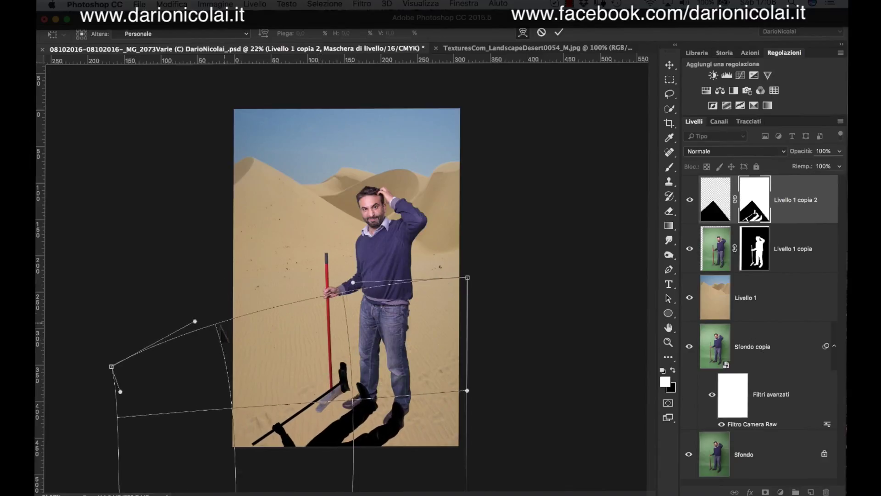
left_click_drag(467, 278, 438, 195)
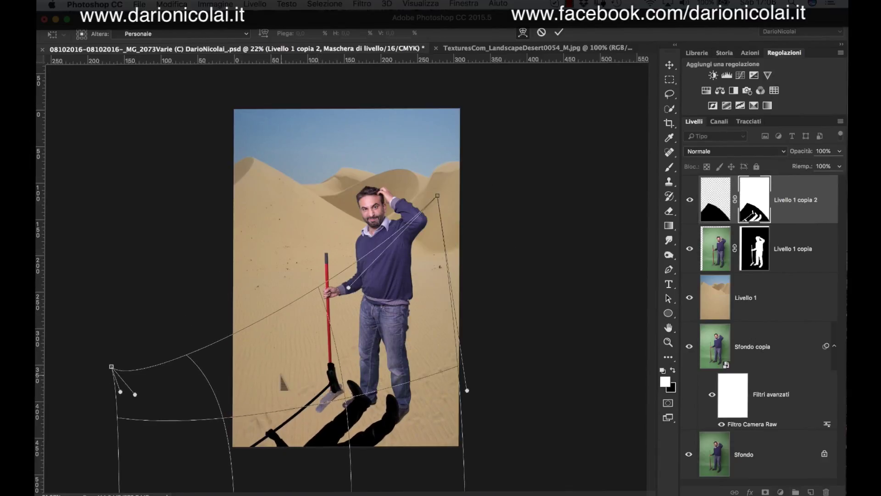
left_click_drag(112, 366, 123, 434)
left_click_drag(296, 380, 291, 388)
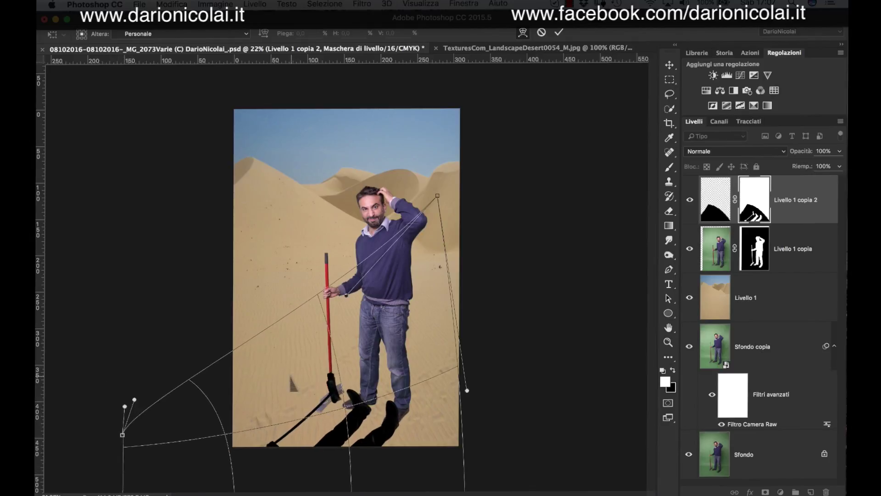
key("Return")
Step: Resize, shorten and slightly rotate the shadow so it meets both feet
key("ctrl+t")
left_click_drag(124, 314, 215, 330)
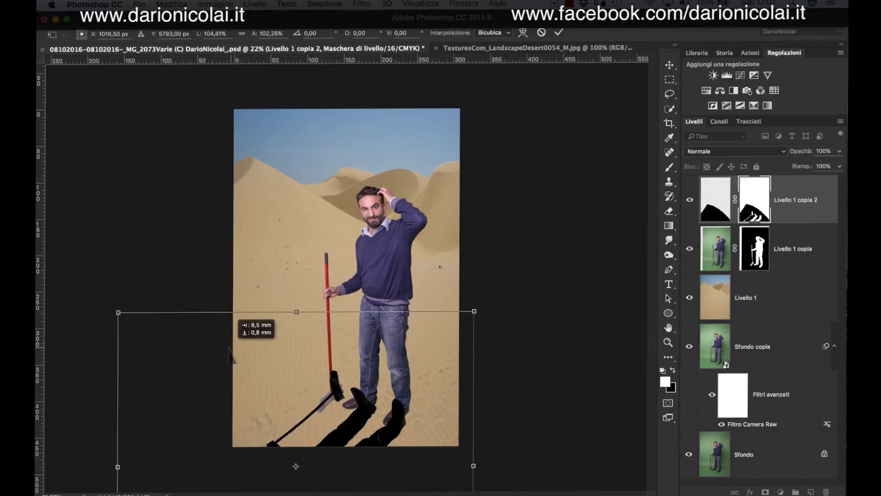
key("ctrl+minus")
left_click_drag(396, 408, 398, 397)
left_click_drag(254, 293, 252, 305)
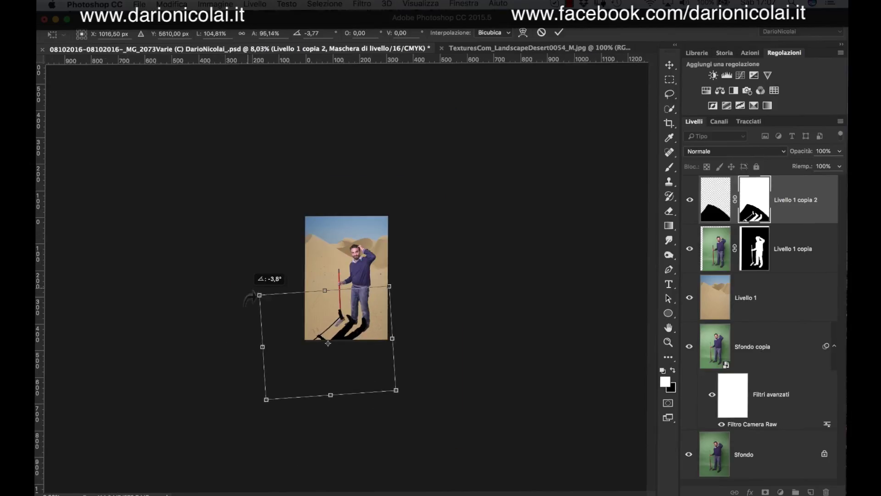
left_click_drag(328, 346, 327, 347)
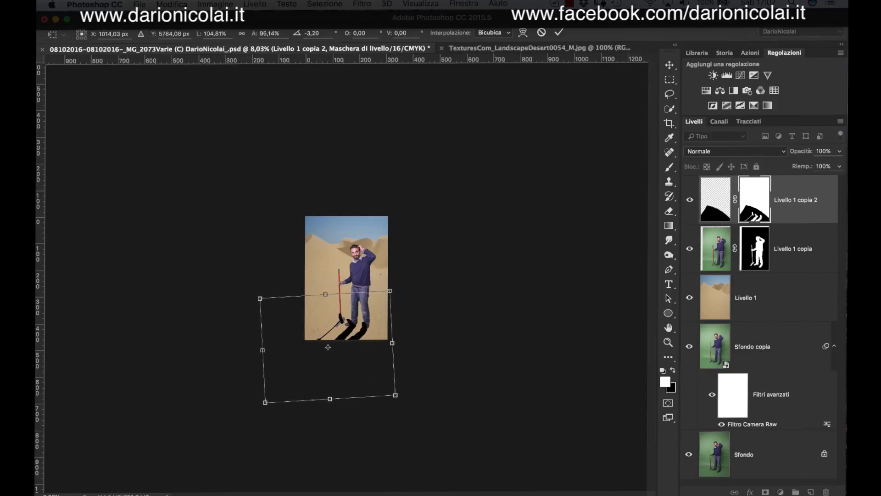
left_click_drag(264, 401, 270, 393)
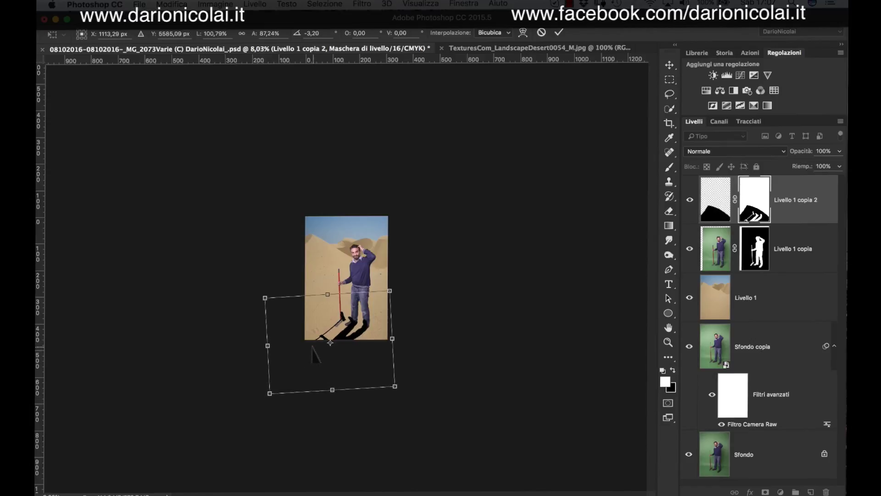
key("ctrl+plus")
scroll(317, 390, "up", 5)
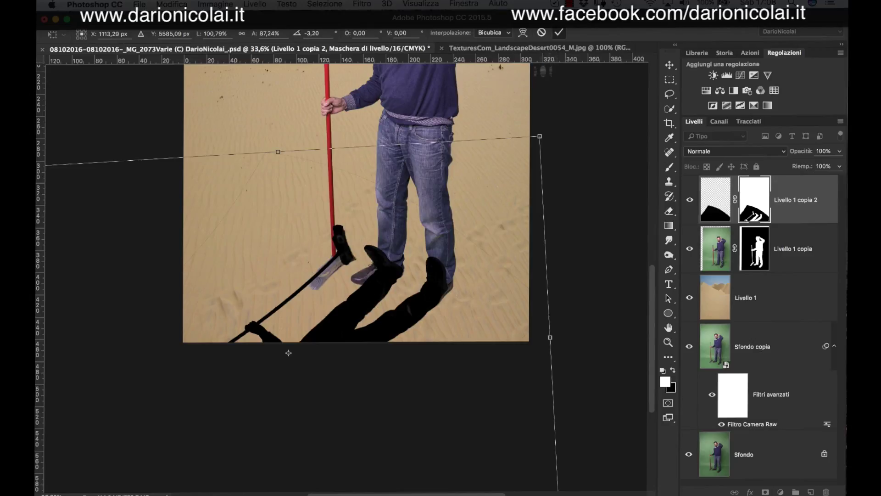
Step: Commit the shadow transform, move the shadow layer below the man, and erase stray shadow patches
key("Return")
key("b")
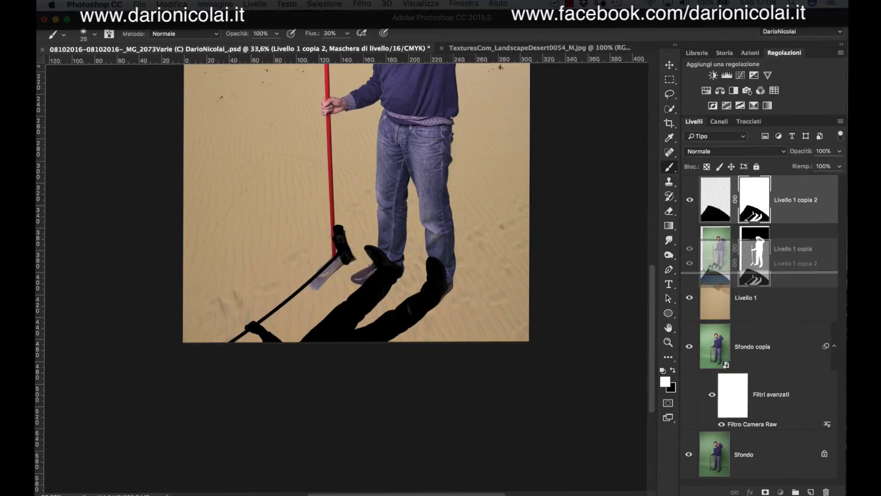
left_click_drag(714, 200, 719, 257)
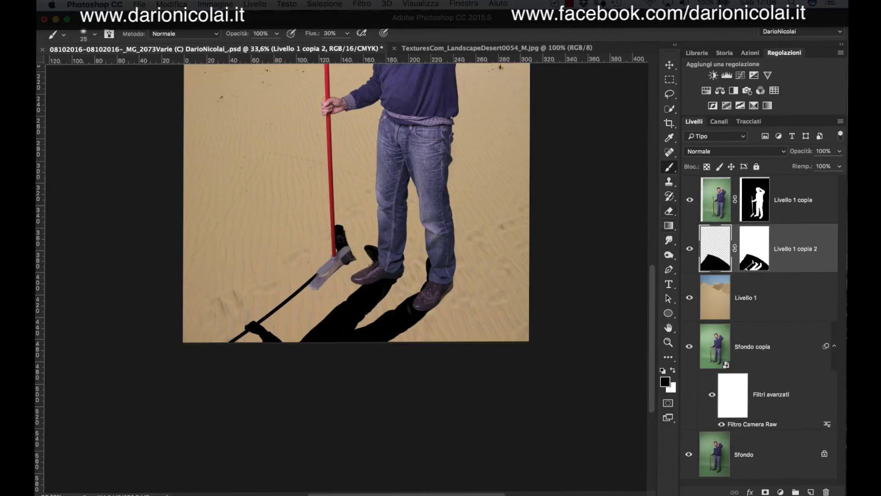
key("e")
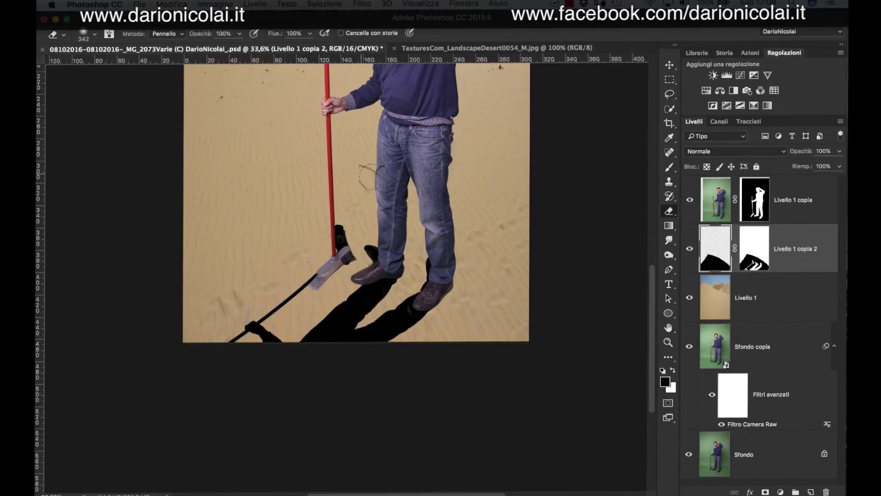
left_click_drag(512, 253, 487, 253)
left_click_drag(370, 246, 374, 257)
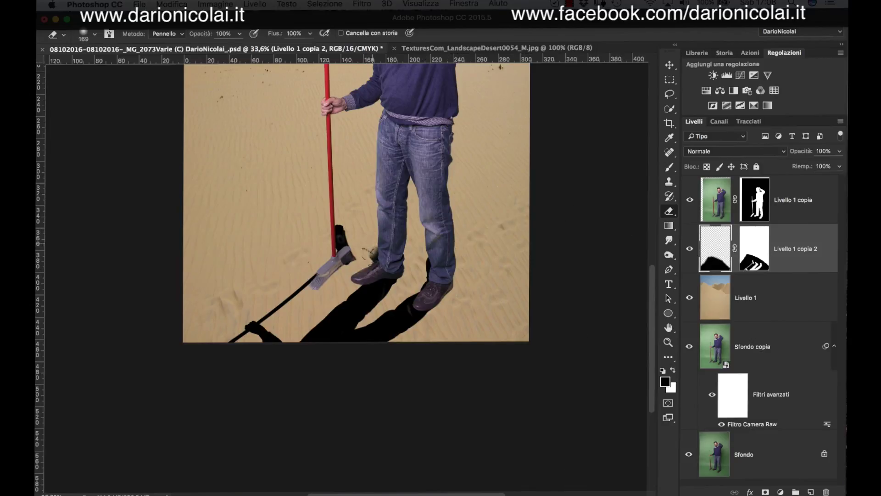
left_click_drag(435, 253, 428, 278)
left_click_drag(340, 227, 353, 266)
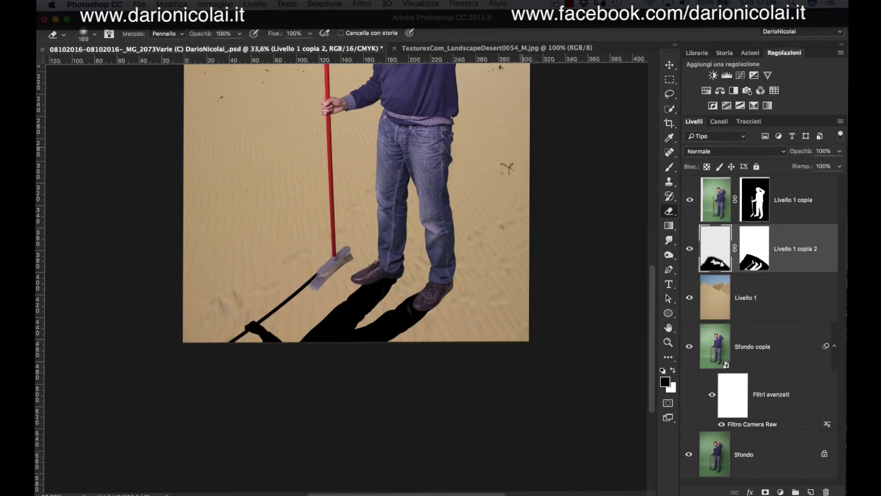
Step: Feather the Livello 1 copia 2 mask to about 19 px and erase parts of it
key("ctrl+0")
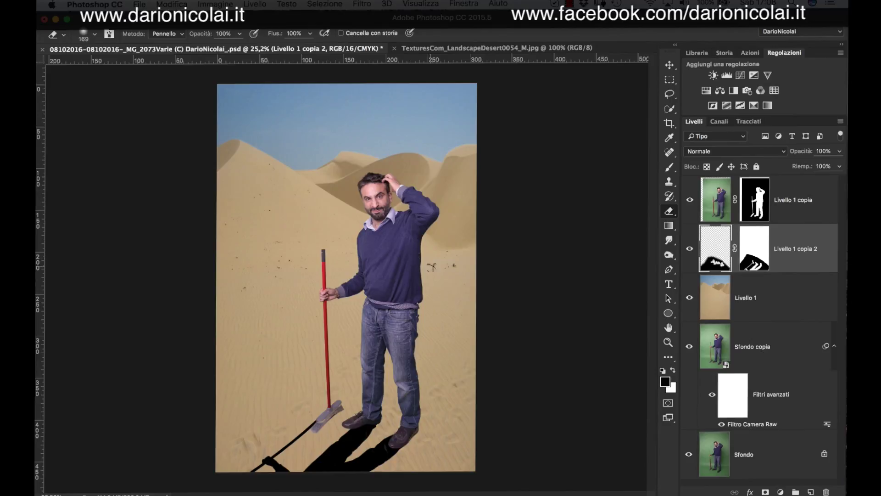
left_click(758, 269)
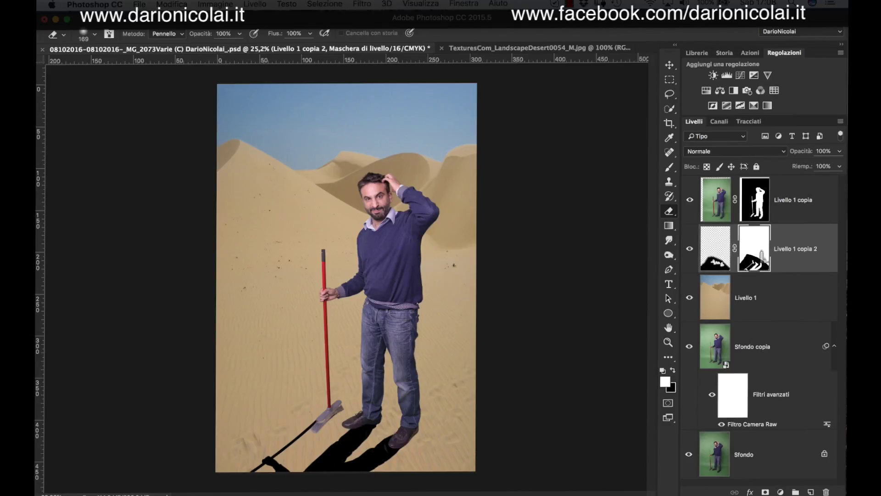
key("ctrl+minus")
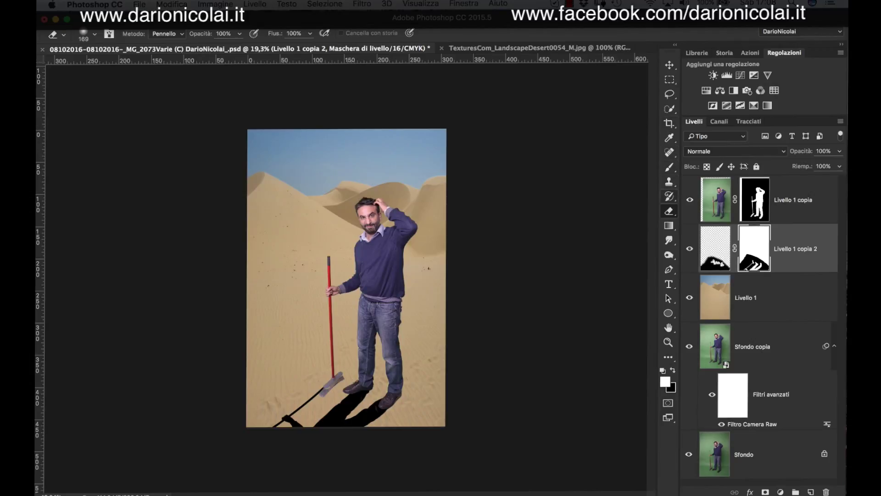
double_click(763, 258)
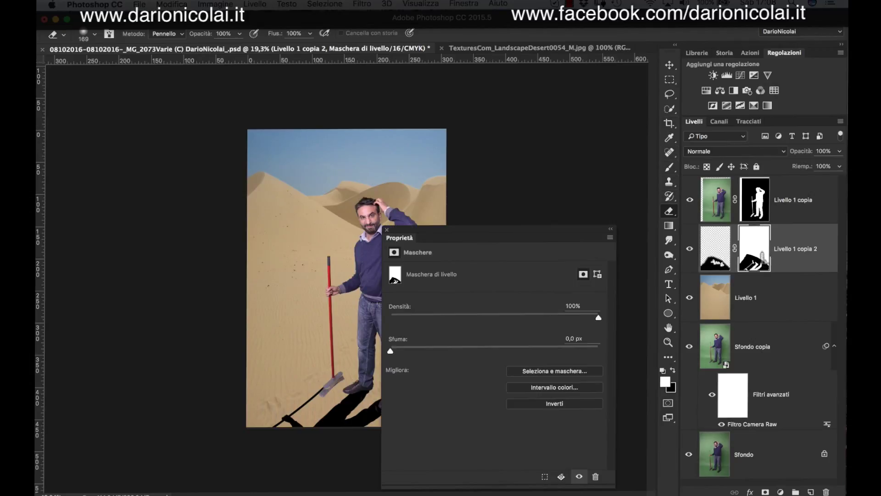
mouse_move(459, 229)
left_mouse_down()
mouse_move(545, 115)
mouse_move(585, 235)
left_mouse_up()
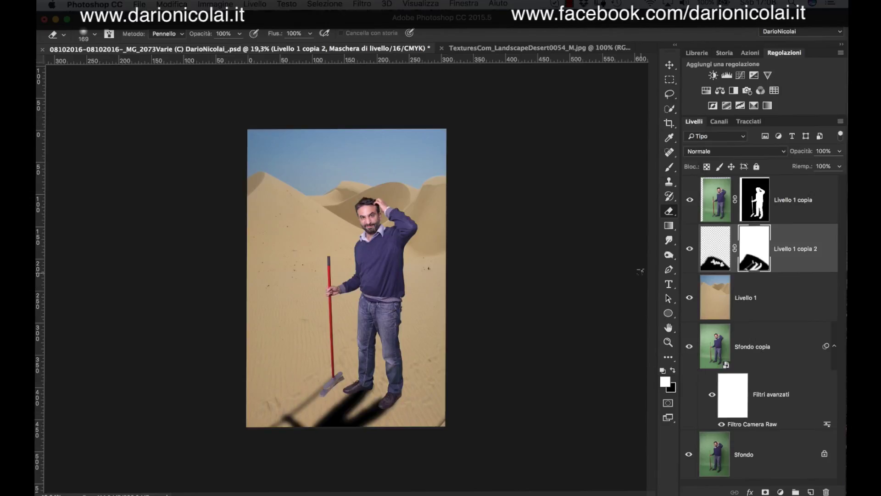
left_click_drag(585, 236, 568, 236)
key("Return")
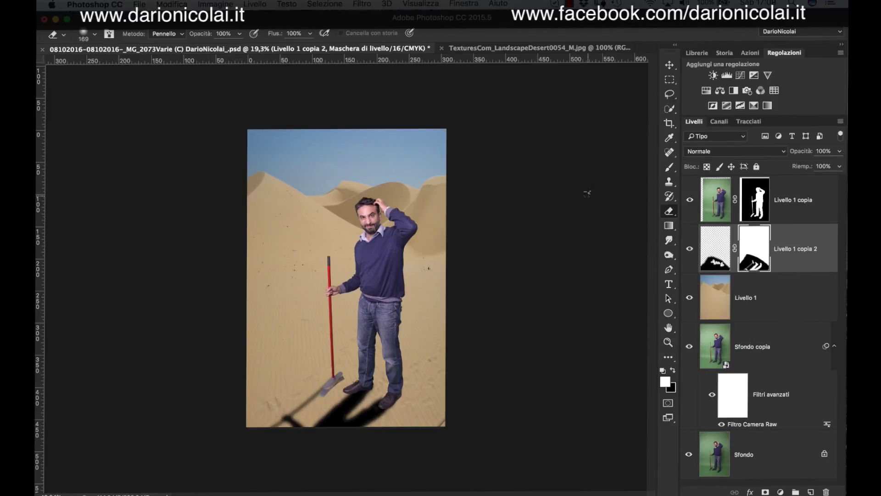
left_click_drag(447, 378, 427, 373)
left_click_drag(329, 323, 416, 359)
key("g")
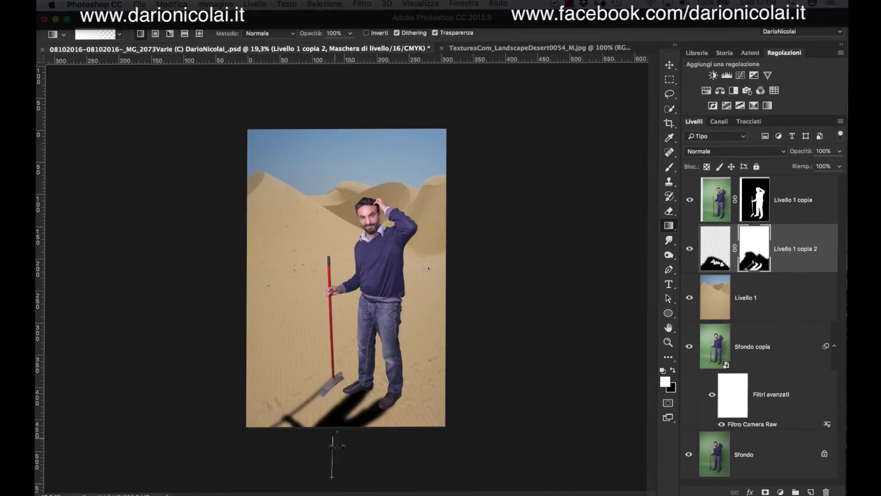
Step: Try black-white gradients on the shadow mask, swapping colours and lowering gradient opacity to 24%
left_click_drag(335, 477, 400, 431)
key("super+z")
key("x")
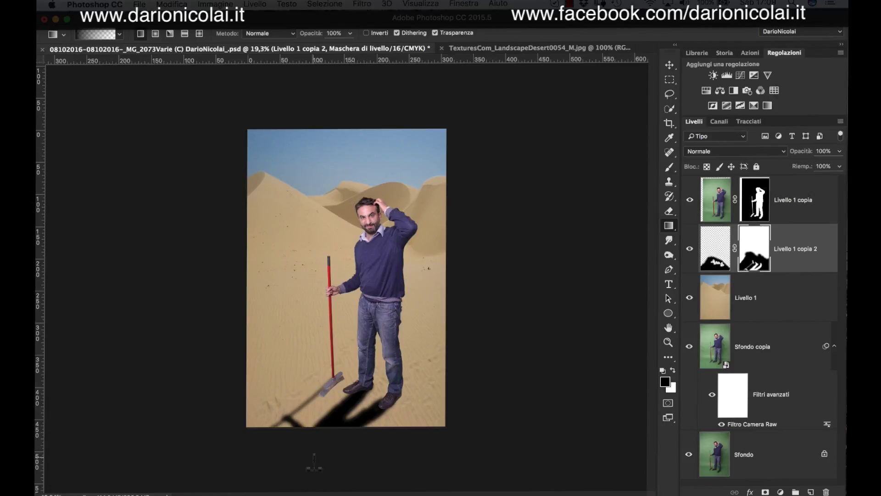
left_click_drag(282, 425, 197, 389)
key("super+z")
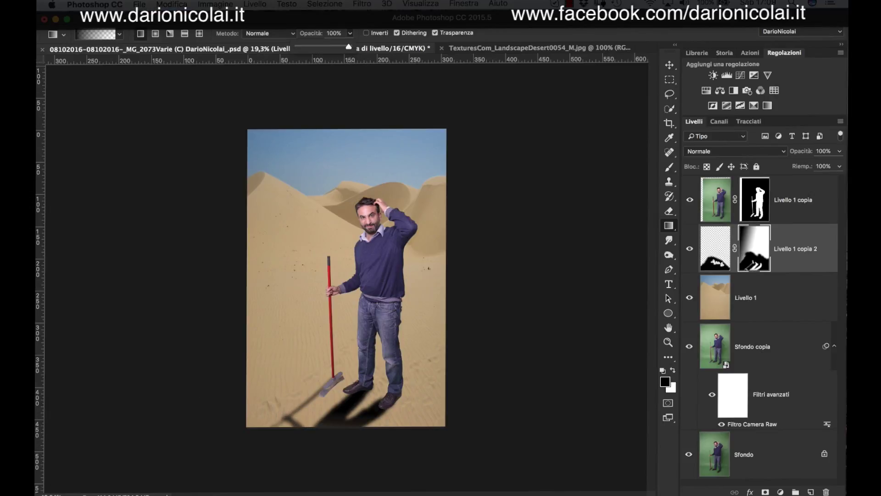
key("4")
key("9")
key("super+z")
mouse_move(354, 413)
left_mouse_down()
mouse_move(354, 395)
mouse_move(381, 369)
left_mouse_up()
Step: Retry the soft gradient on the shadow mask, undoing until the fade looks right
key("2")
key("4")
key("super+z")
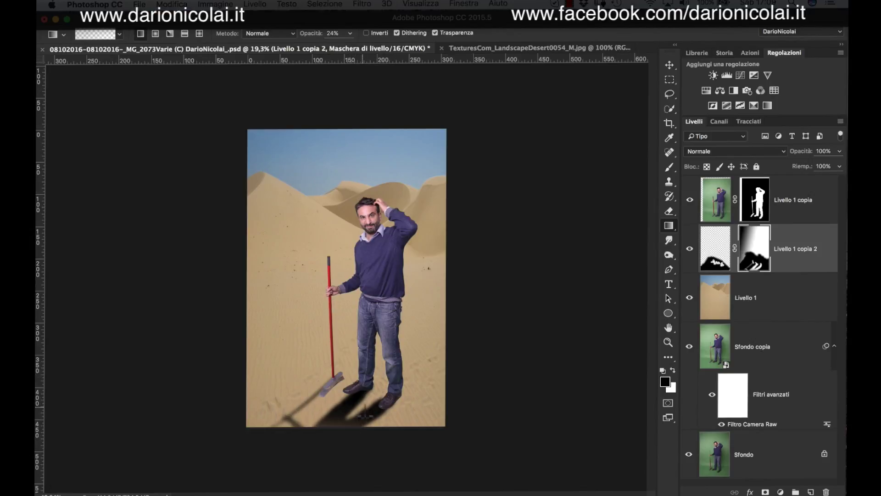
scroll(338, 367, "up", 3)
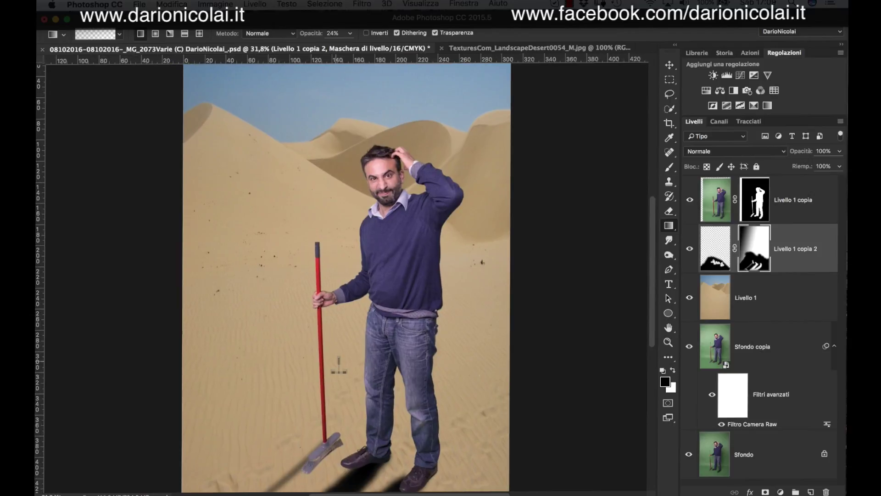
scroll(338, 366, "down", 5)
scroll(339, 367, "up", 3)
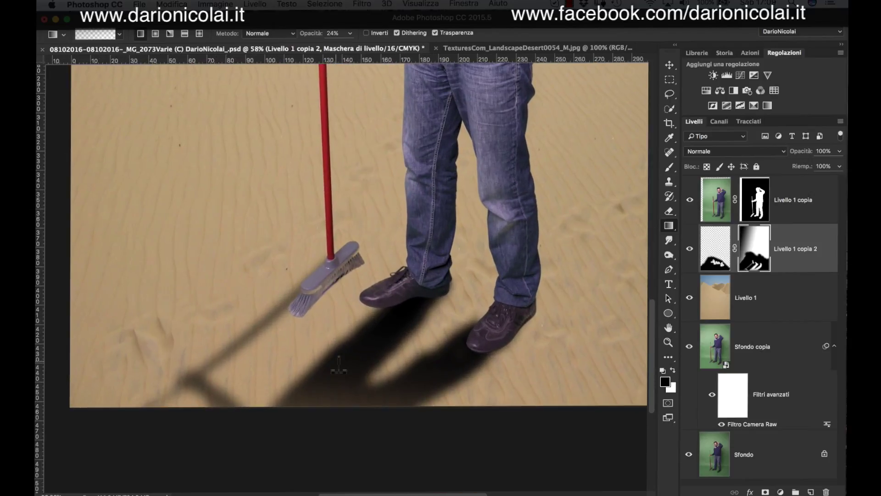
scroll(339, 367, "down", 1)
scroll(338, 367, "down", 1)
scroll(338, 367, "down", 1)
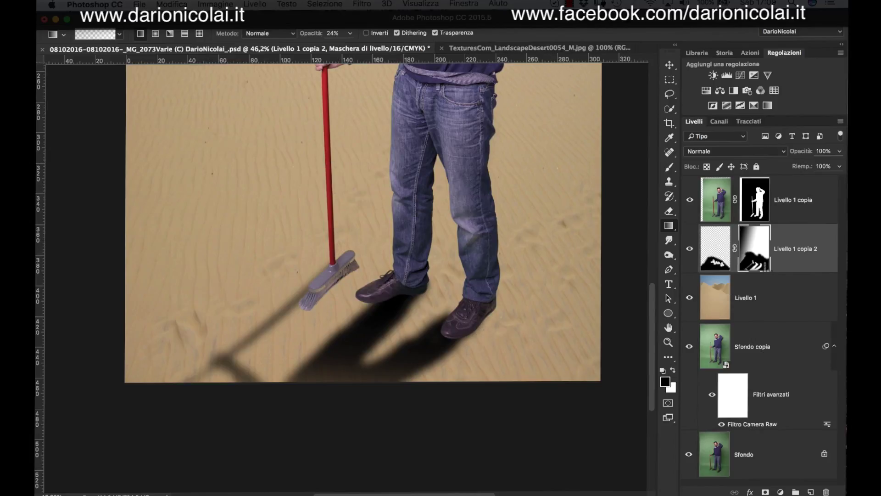
key("super+z")
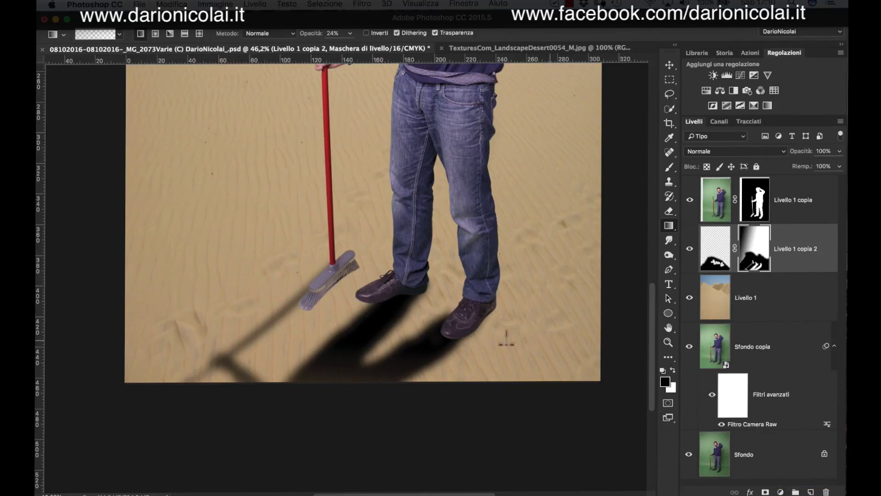
Step: On a new Livello 2, paint soft contact shadows under both shoes and the broom bristles
left_click(811, 491)
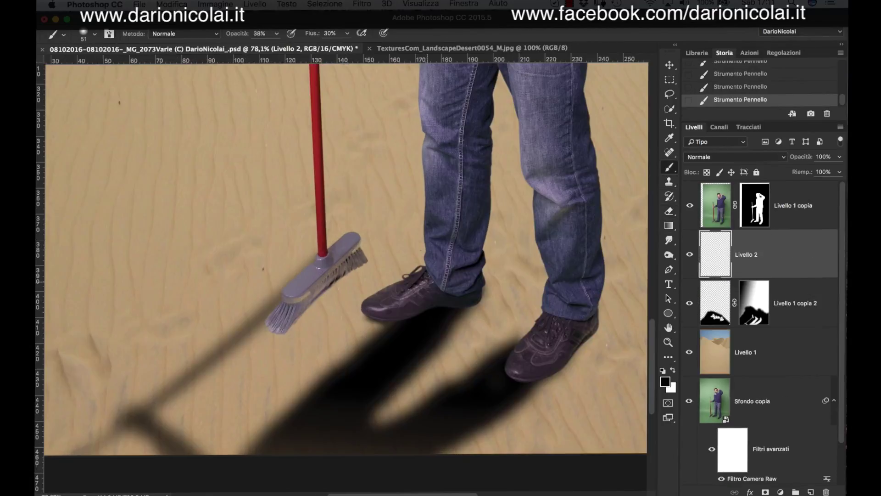
left_click_drag(374, 319, 390, 319)
left_click_drag(445, 306, 477, 305)
left_click_drag(542, 380, 569, 363)
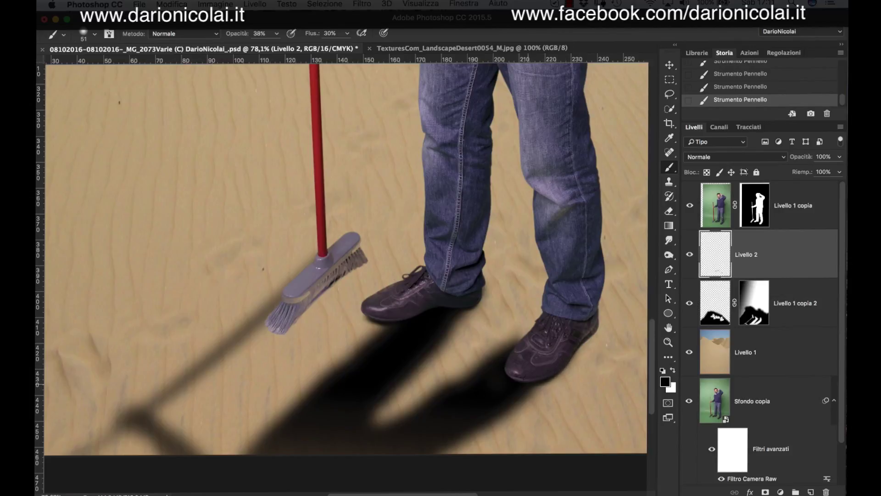
left_click_drag(275, 326, 257, 341)
Step: Add a new Livello 3 on top and paint dark shading on the sweater elbow
key("ctrl+0")
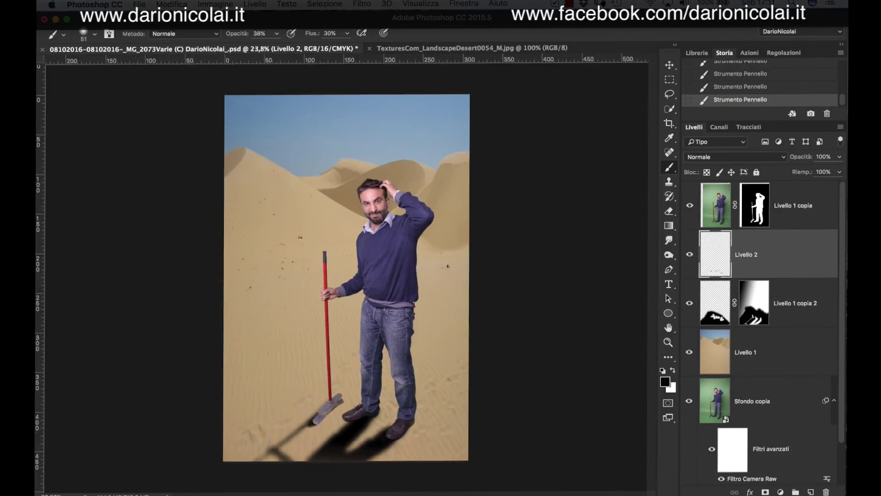
key("ctrl+0")
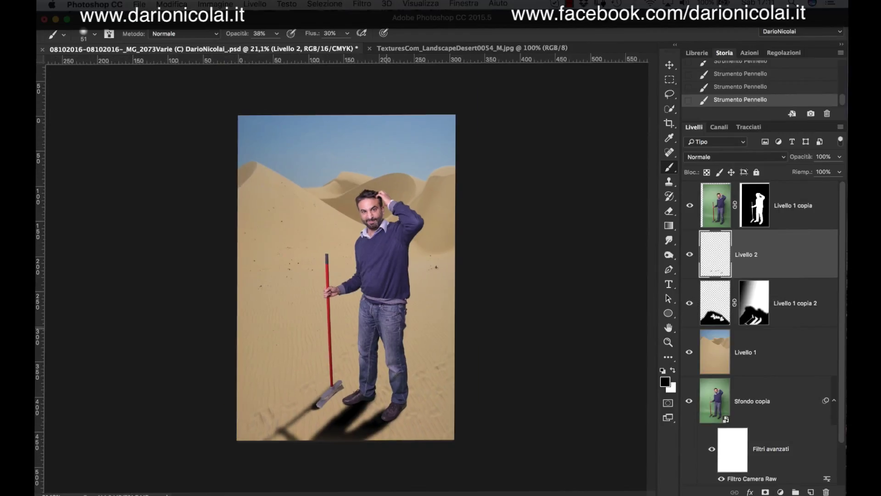
scroll(332, 441, "up", 3)
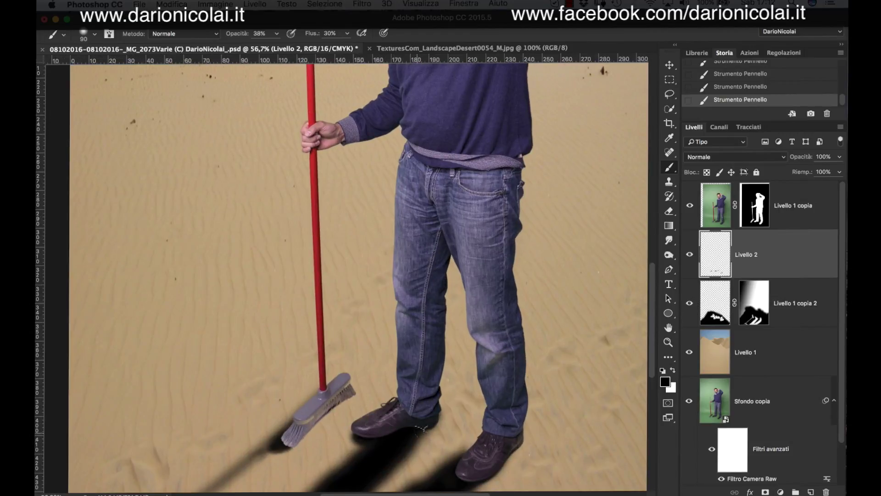
scroll(299, 427, "down", 3)
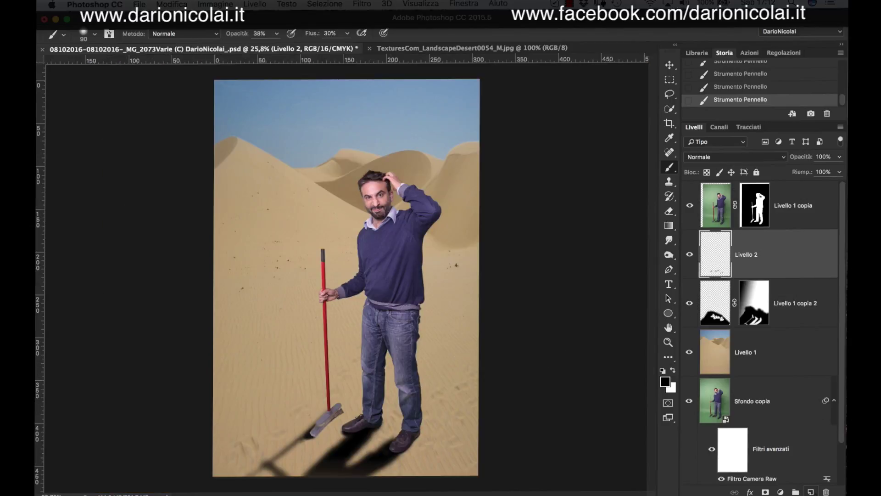
left_click(810, 491)
key("Delete")
left_click(780, 205)
left_click(810, 492)
mouse_move(425, 216)
left_mouse_down()
mouse_move(413, 239)
mouse_move(423, 219)
left_mouse_up()
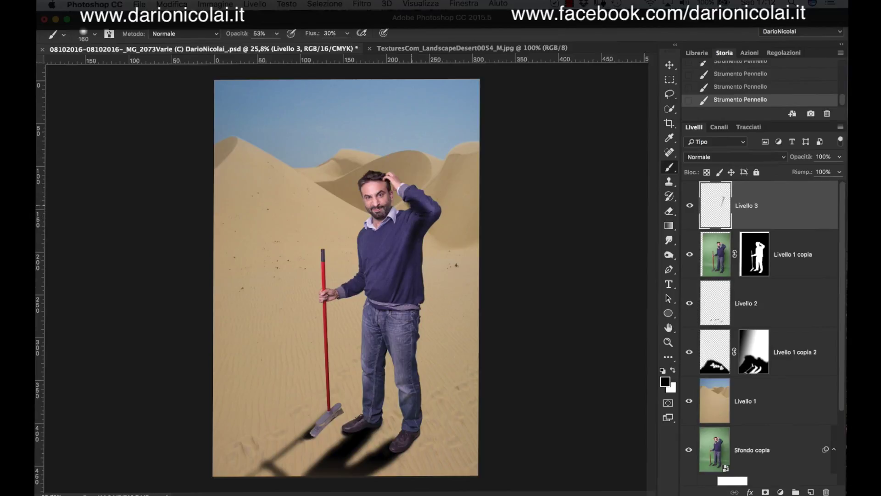
Step: Resize the brush, step back in history, and delete then restore Livello 3
left_click_drag(419, 221, 404, 220)
mouse_move(384, 259)
left_mouse_down()
mouse_move(404, 260)
mouse_move(440, 236)
left_mouse_up()
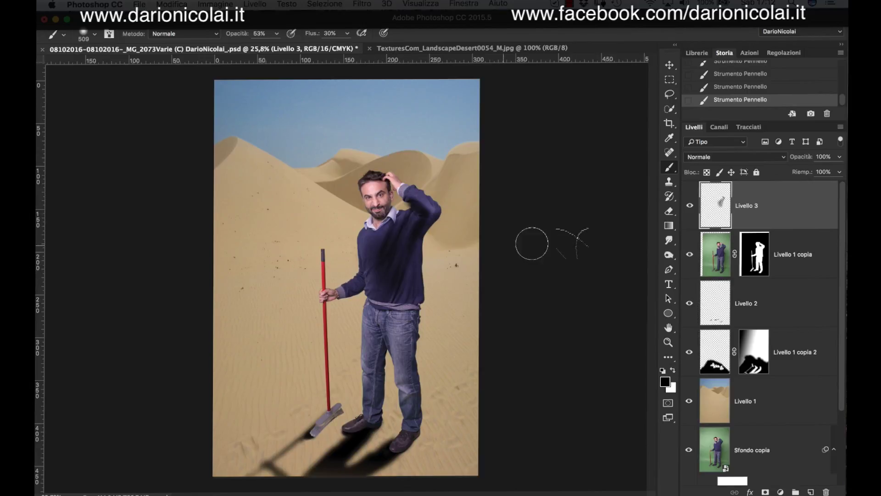
left_click(754, 75)
left_click_drag(751, 224, 825, 492)
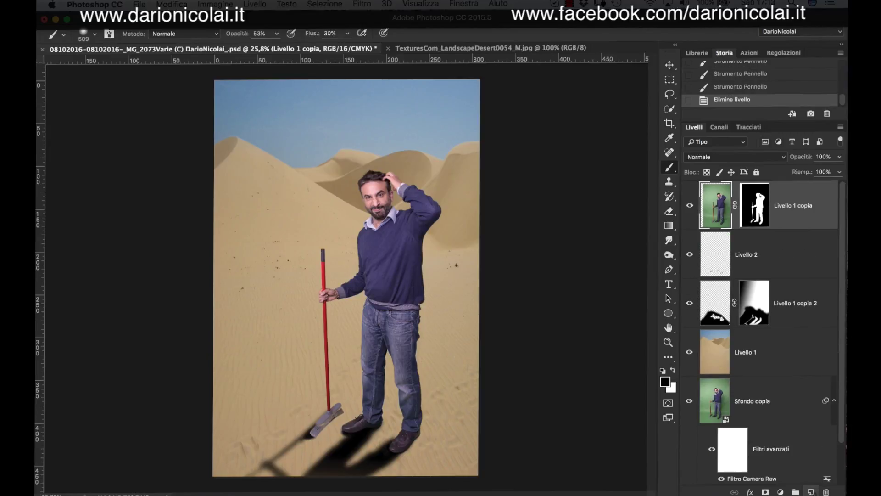
key("ctrl+z")
Step: Shade the sleeve with a 21% opacity, roughly 400 px brush, then show the Actions panel
key("2")
key("1")
mouse_move(438, 214)
left_mouse_down()
mouse_move(418, 214)
mouse_move(413, 230)
mouse_move(402, 202)
left_mouse_up()
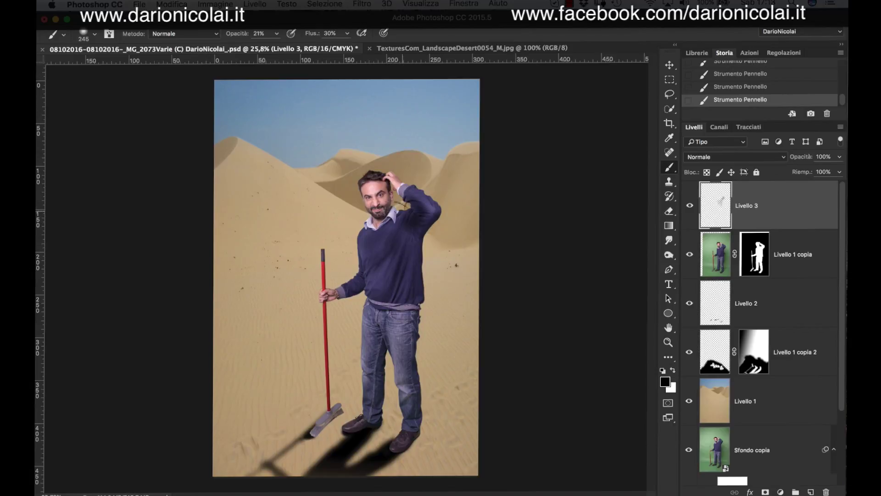
mouse_move(380, 263)
left_mouse_down()
mouse_move(391, 311)
mouse_move(374, 311)
mouse_move(395, 413)
left_mouse_up()
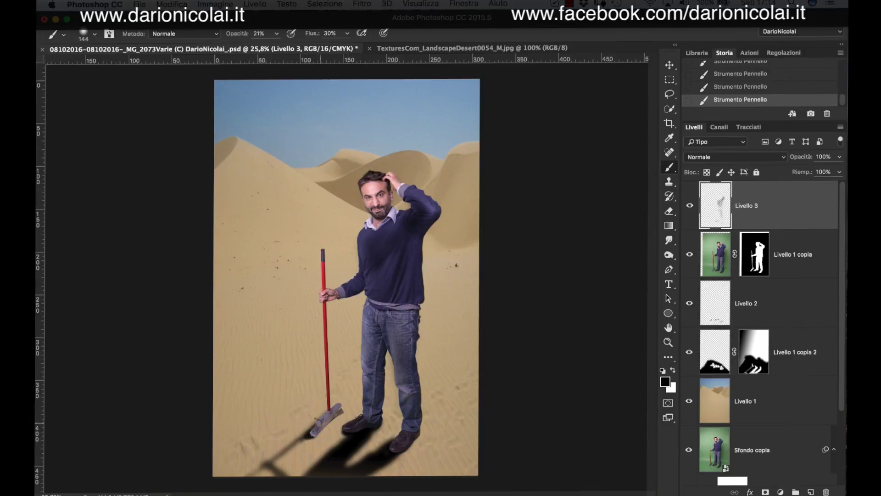
scroll(328, 415, "up", 5, "alt")
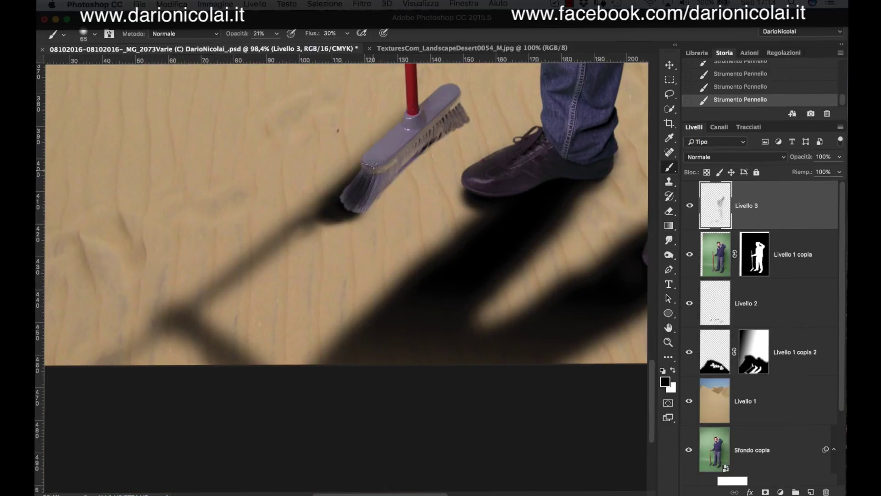
scroll(303, 358, "down", 3)
scroll(303, 357, "down", 2)
key("e")
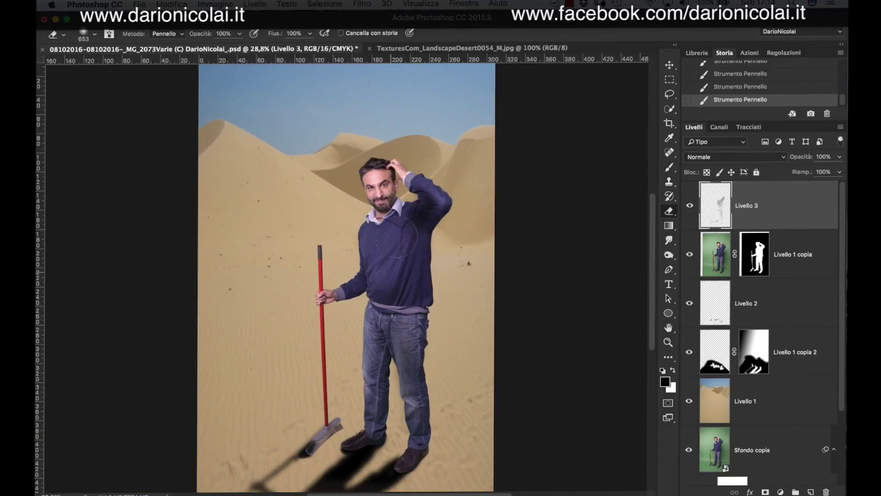
key("b")
left_click(353, 289)
key("alt+F9")
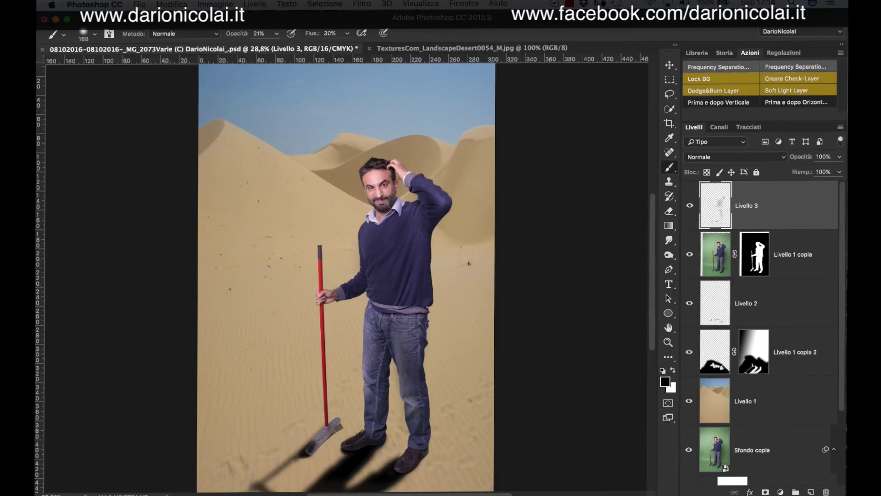
Step: Add a Soft Light Dodge&Burn layer and burn-darken the man's jeans and wrist
left_click(714, 90)
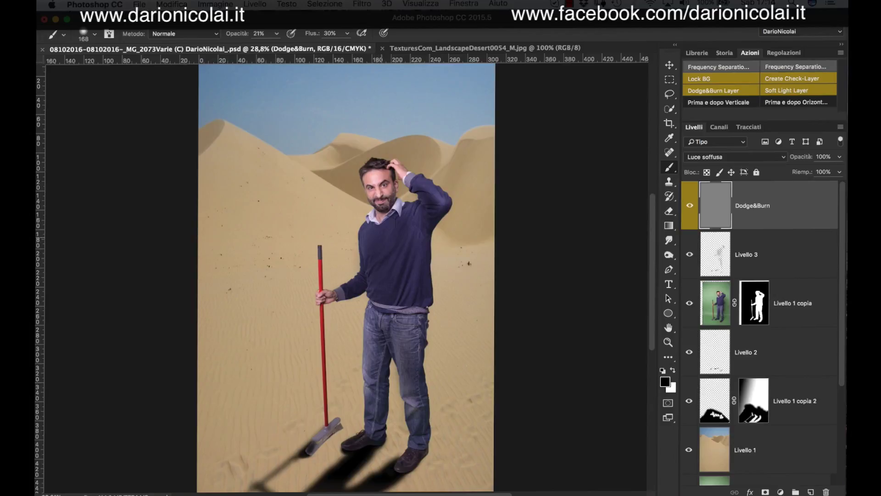
key("o")
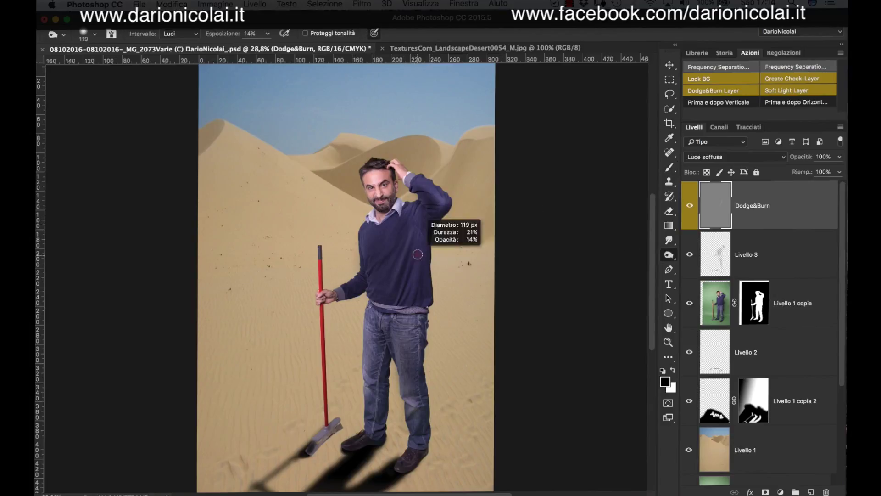
mouse_move(419, 259)
left_mouse_down()
mouse_move(402, 235)
mouse_move(387, 240)
left_mouse_up()
left_click_drag(381, 360, 420, 360)
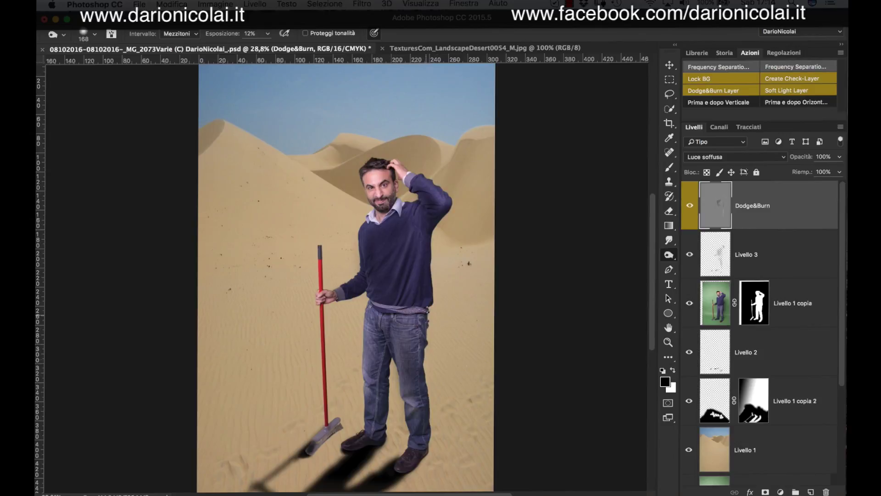
mouse_move(404, 321)
left_mouse_down()
mouse_move(381, 413)
mouse_move(339, 294)
left_mouse_up()
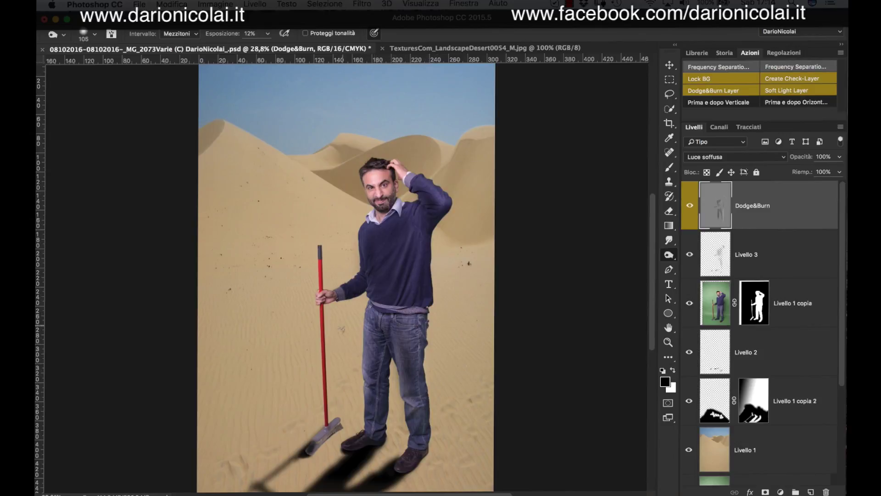
scroll(389, 180, "up", 2)
scroll(389, 181, "up", 3)
scroll(389, 180, "up", 3)
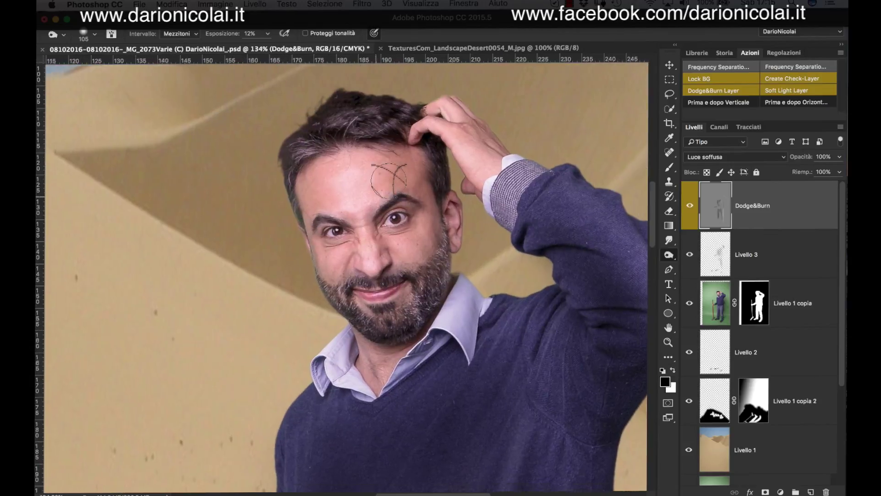
scroll(388, 180, "up", 2)
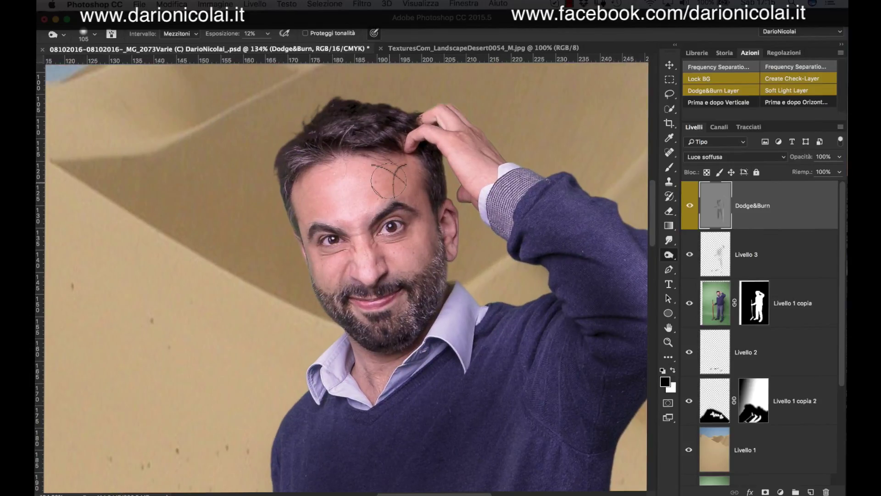
left_click(727, 254)
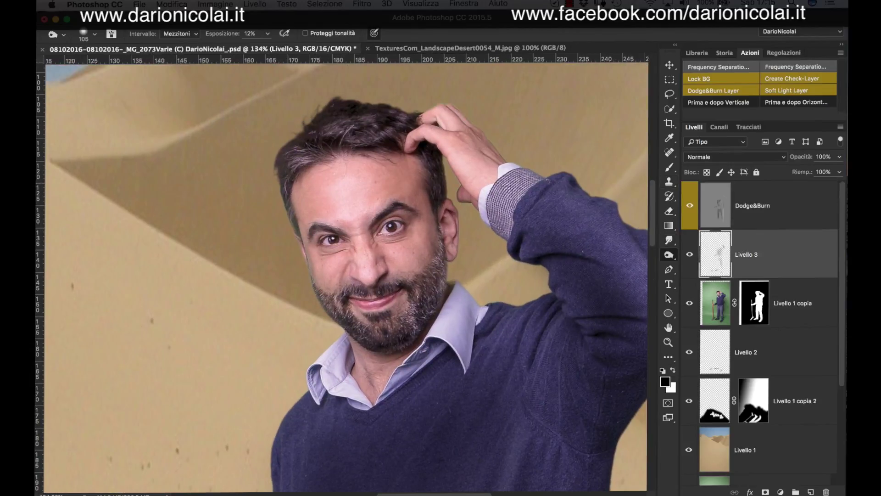
Step: Spot-heal the forehead blemish and sample the forehead skin tone as the brush colour
key("j")
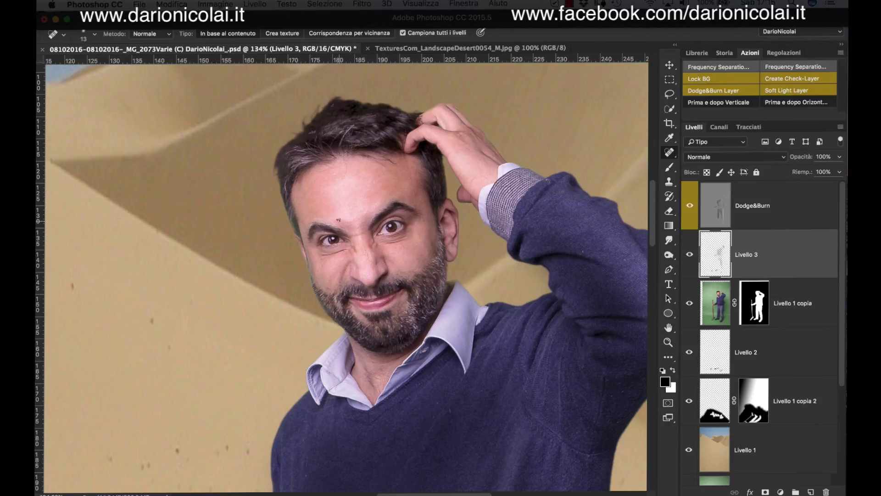
left_click(366, 212)
key("b")
left_click(342, 201, "alt")
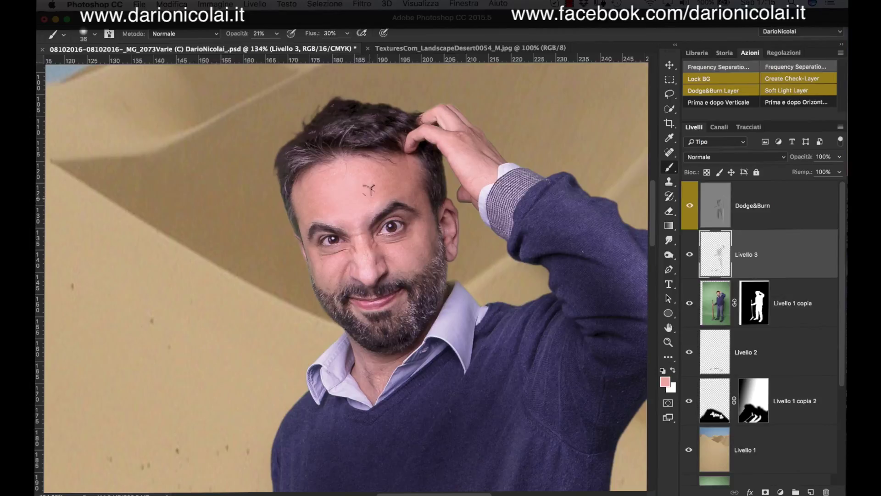
key("super+0")
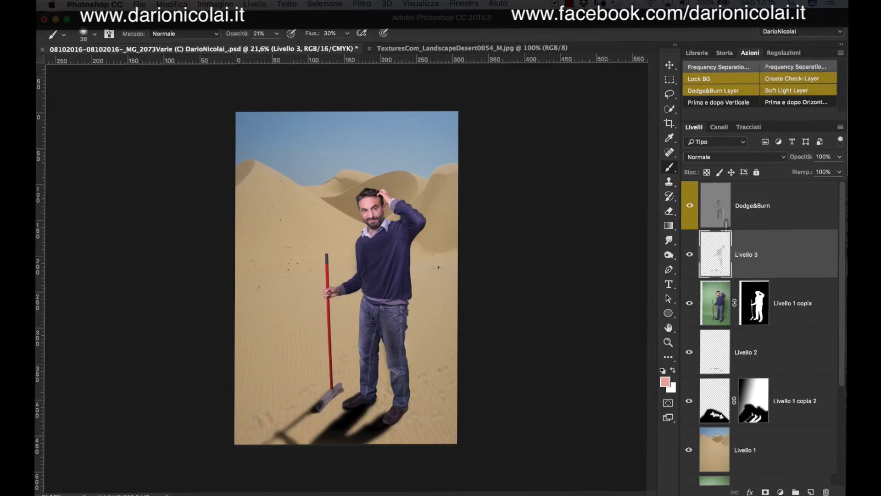
Step: Clip a Levels adjustment to Livello 1 copia with input black about 6 and white about 240
left_click(724, 303)
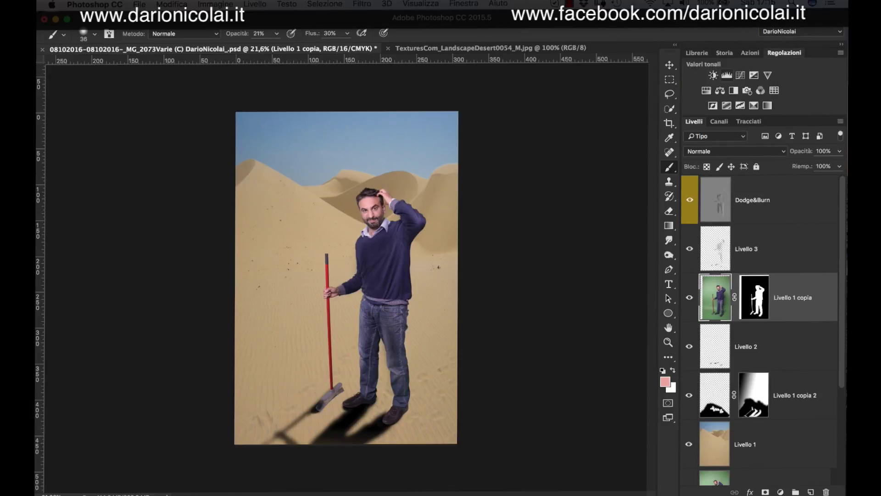
left_click(727, 75)
left_click_drag(589, 234, 589, 235)
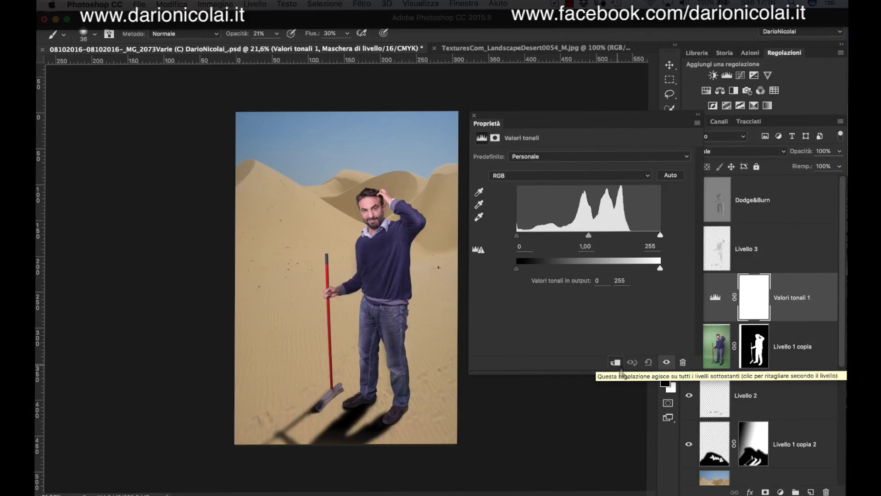
left_click(616, 362)
mouse_move(516, 234)
left_mouse_down()
mouse_move(630, 234)
mouse_move(519, 235)
left_mouse_up()
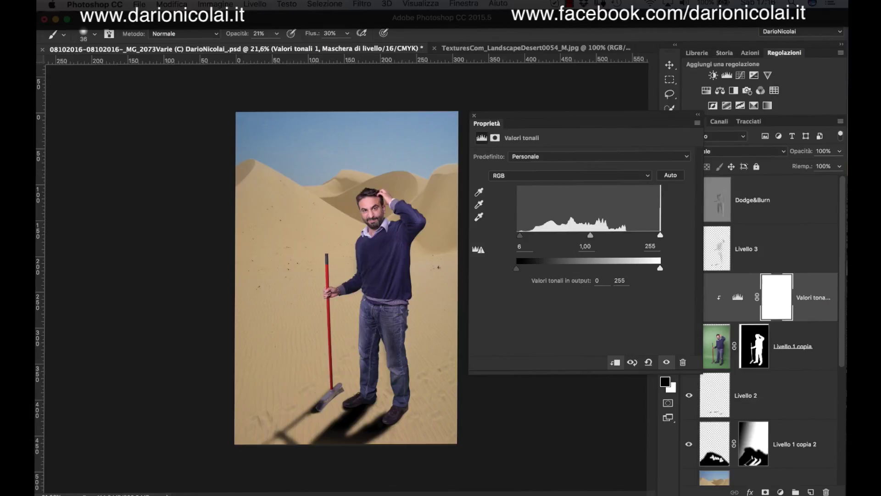
left_click_drag(659, 234, 646, 234)
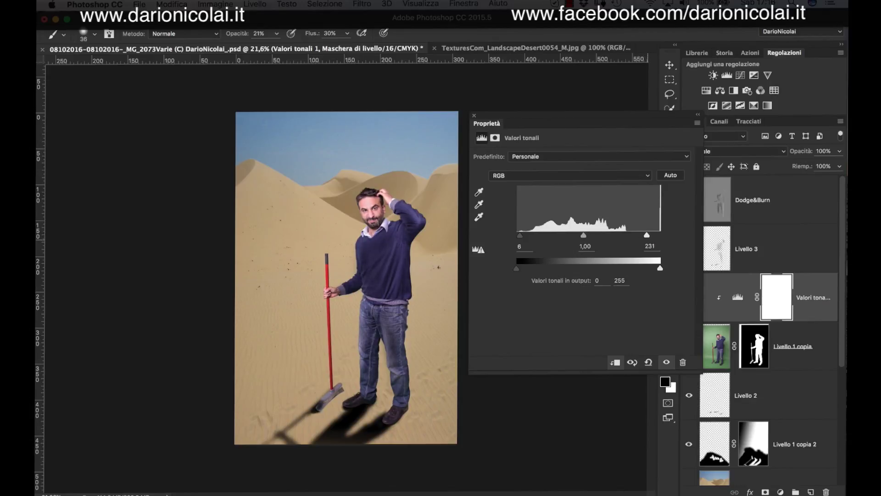
left_click_drag(648, 234, 652, 235)
left_click(474, 115)
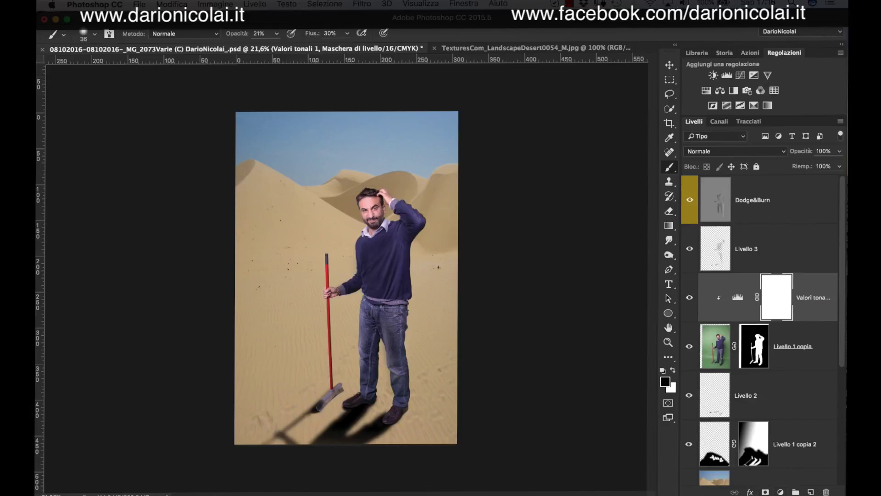
left_click(780, 492)
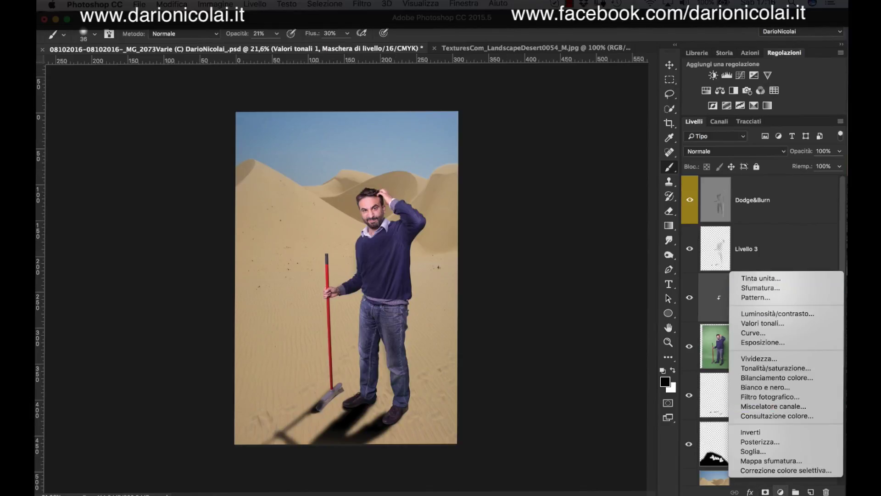
Step: Add a Solid Color fill layer using a sand colour sampled from the desert
left_click(761, 278)
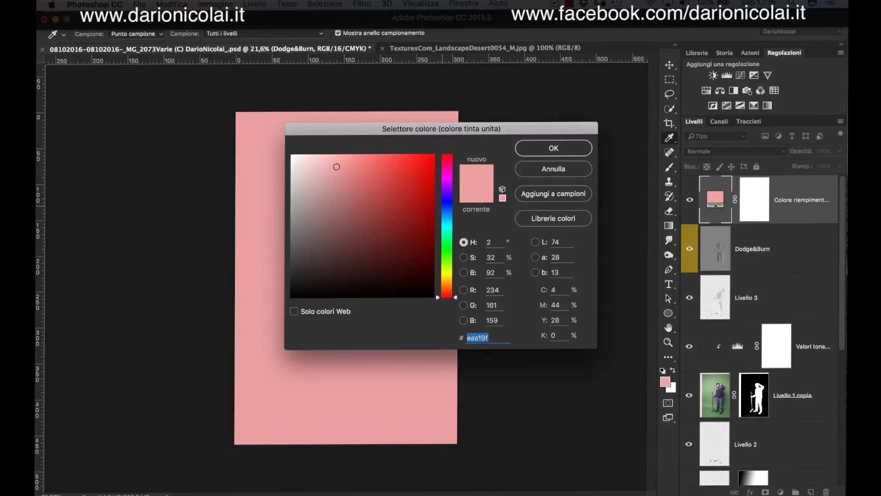
key("Return")
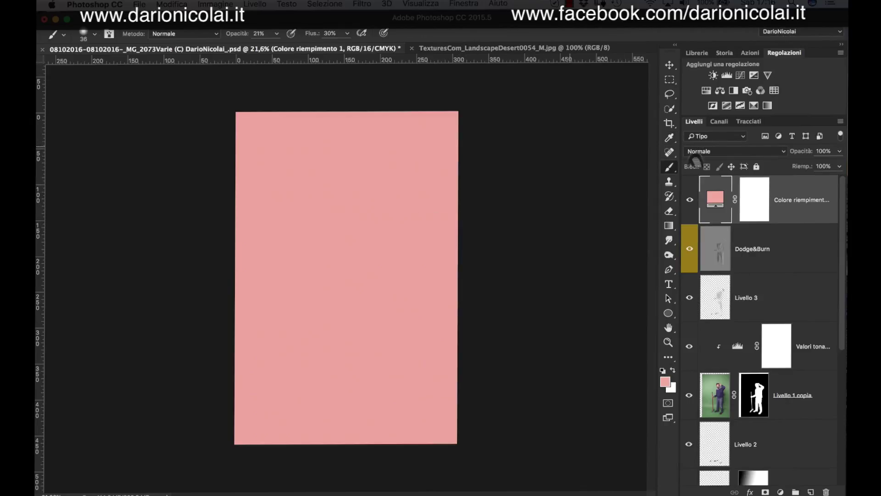
double_click(724, 211)
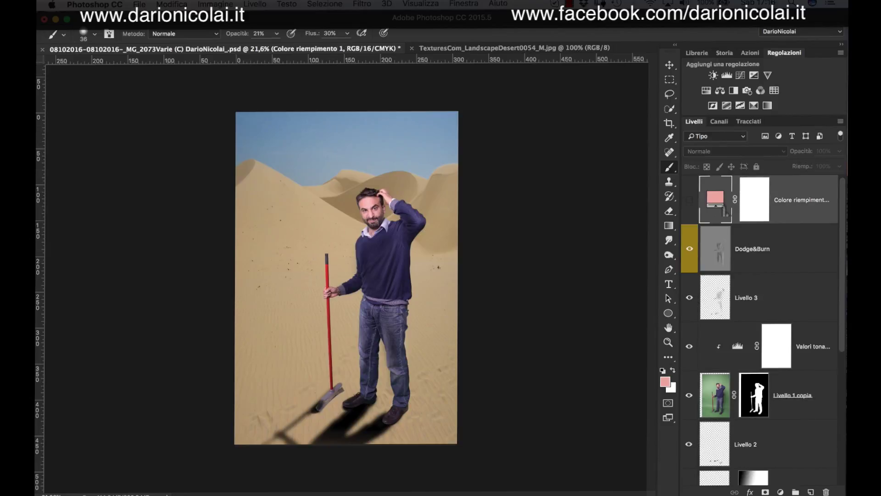
left_click(438, 397)
left_click(553, 149)
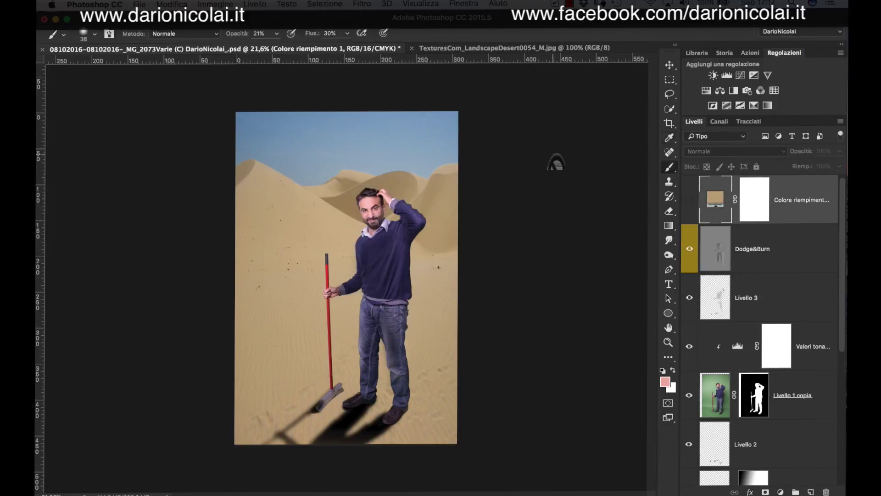
left_click(689, 199)
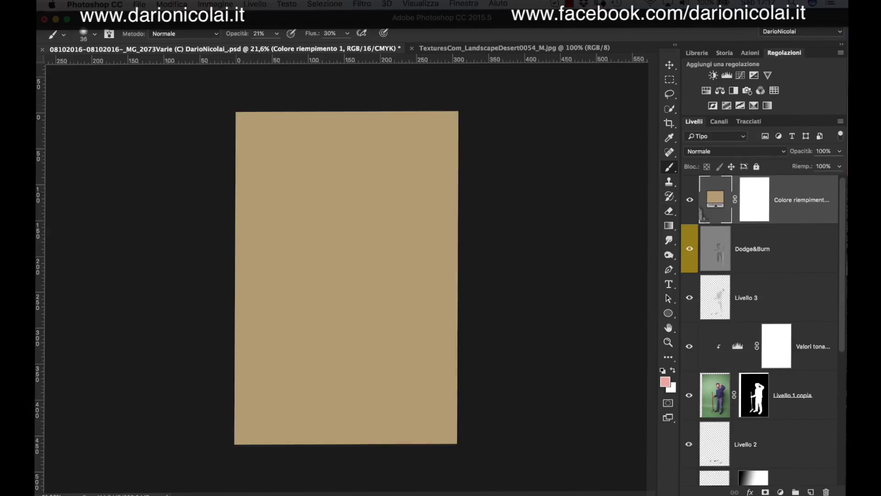
Step: Set the fill layer to Soft Light and clip it just above Livello 1 copia
left_click(734, 151)
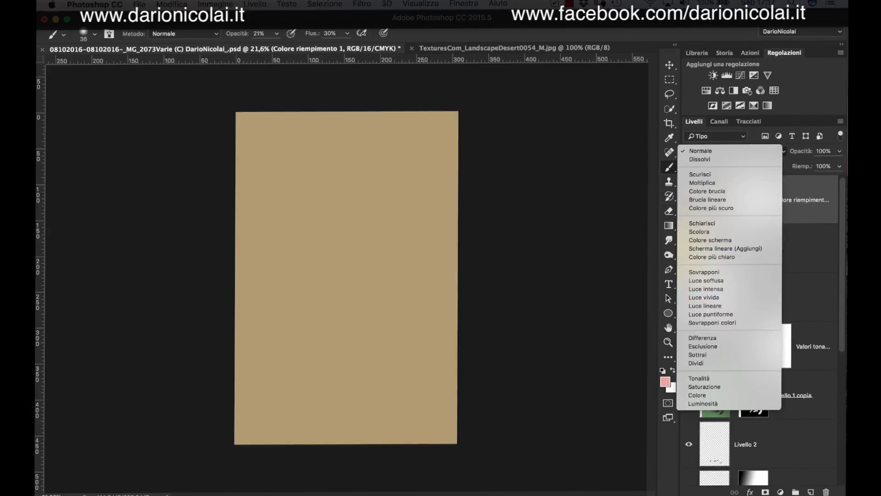
left_click(733, 288)
left_click_drag(727, 208, 730, 344)
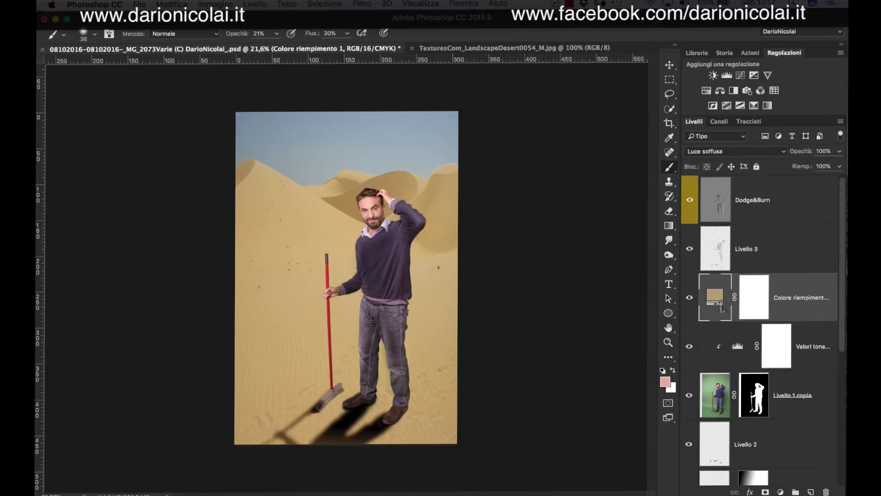
double_click(715, 297)
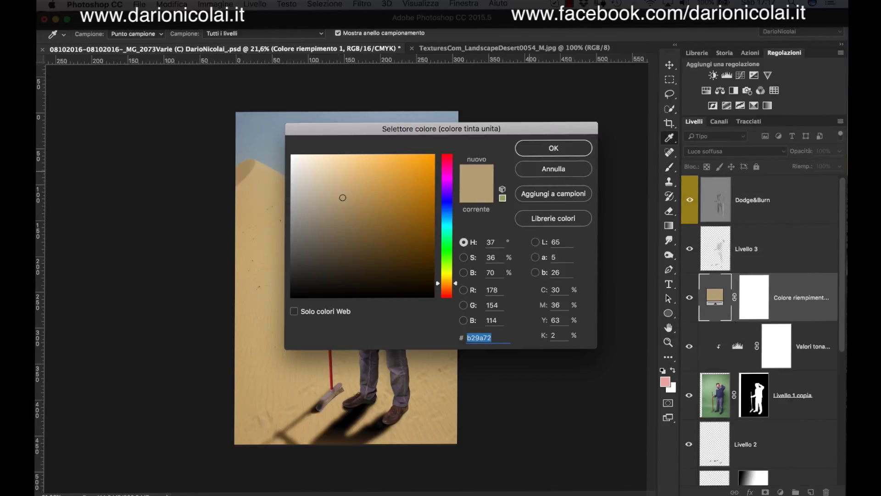
key("Return")
left_click(753, 303)
left_click_drag(741, 303, 734, 367)
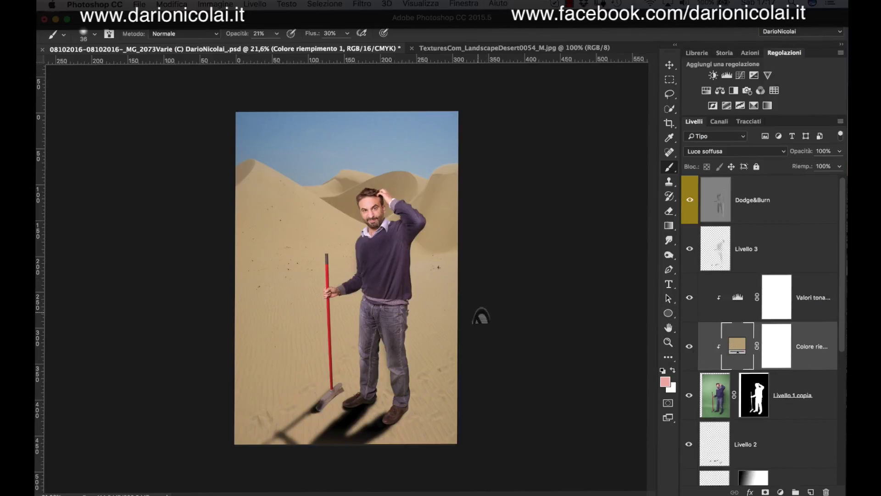
Step: Lower the Colore riempimento fill layer's opacity to 74%, comparing with it hidden
left_click(689, 347)
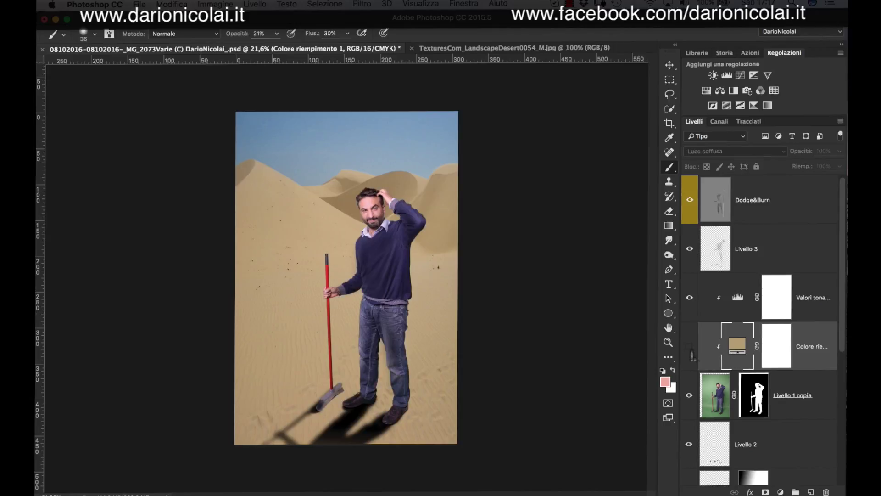
left_click(690, 348)
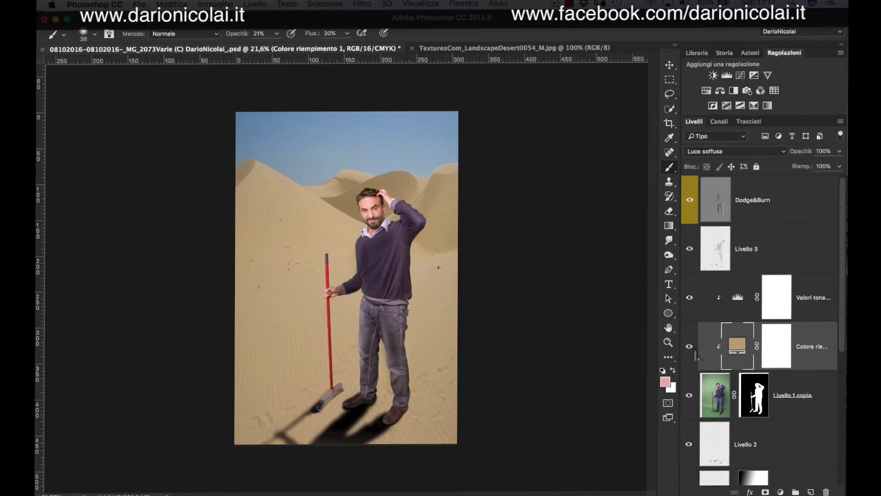
mouse_move(807, 157)
left_mouse_down()
mouse_move(790, 154)
mouse_move(798, 152)
left_mouse_up()
left_click(689, 347)
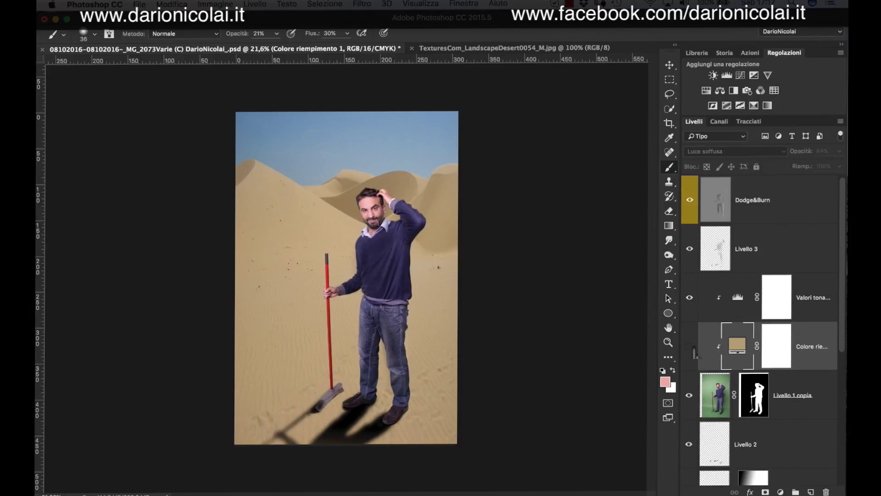
left_click_drag(693, 355, 678, 327)
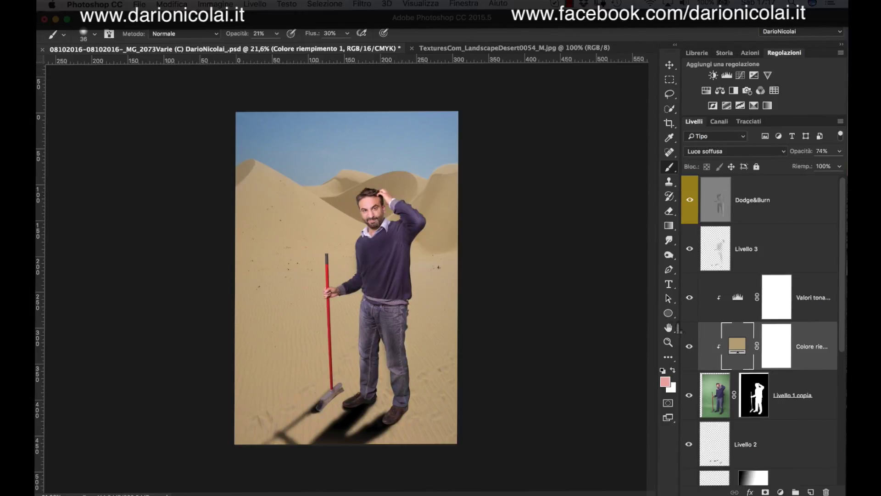
Step: Delete the Dodge&Burn layer to compare, then restore it with undo
left_click(731, 202)
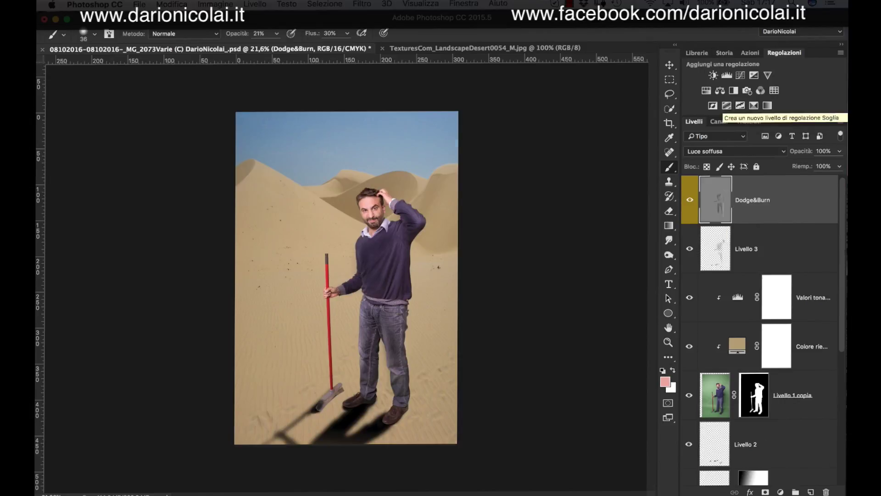
key("BackSpace")
key("ctrl+z")
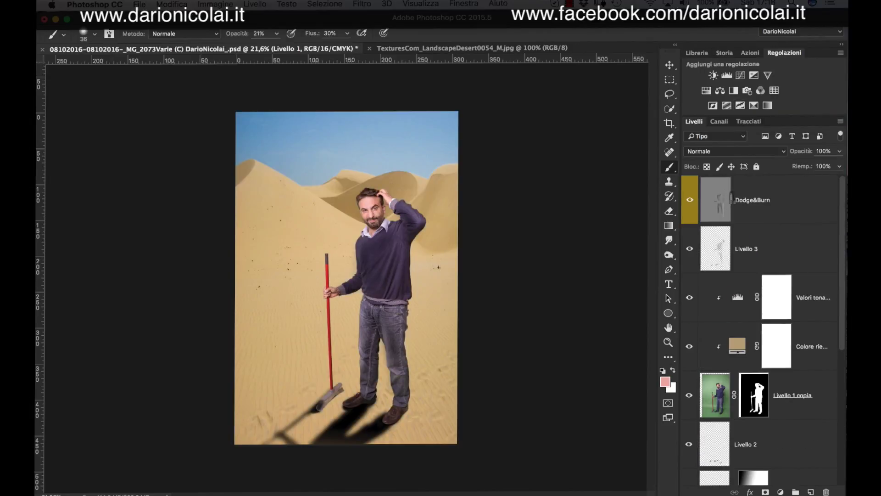
left_click(732, 202)
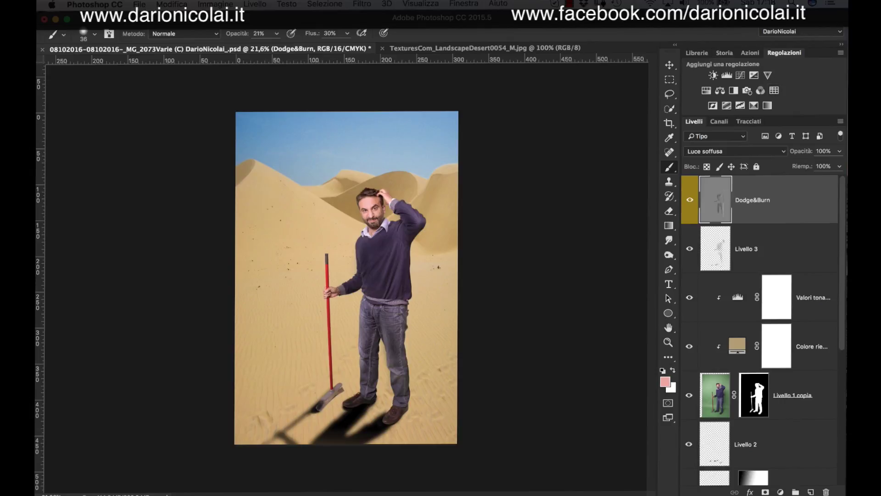
Step: Add a Color Lookup layer with the Fuji F125 Kodak 2393 look at reduced opacity
left_click(774, 90)
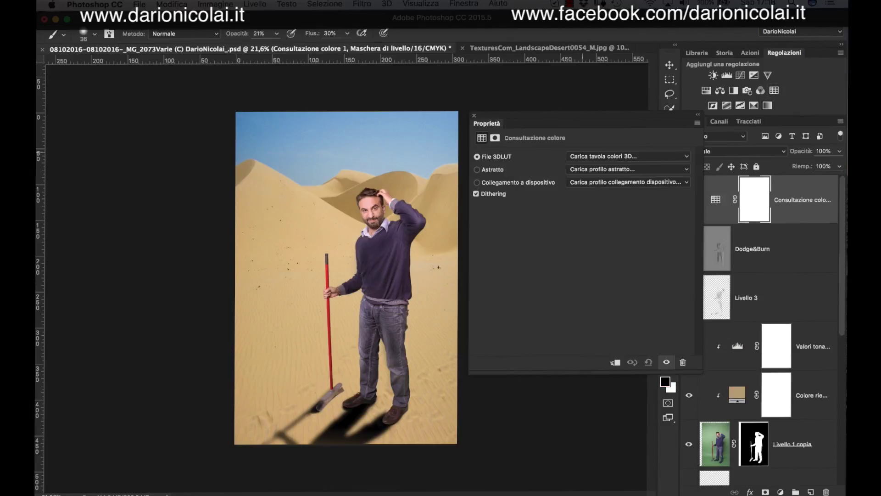
left_click(610, 156)
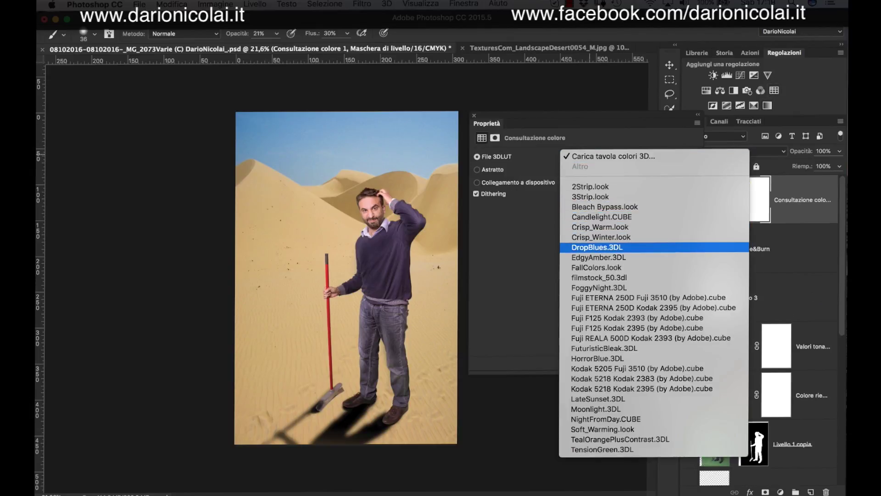
left_click(638, 317)
left_click(638, 156)
left_click_drag(805, 152, 765, 147)
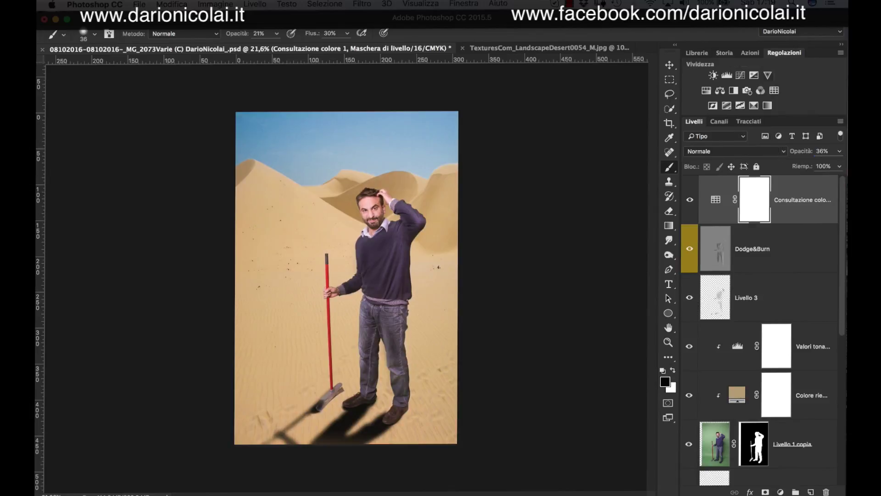
Step: Add a second Color Lookup layer, trying several 3DLUT looks before settling on a warm desert look
left_click(774, 90)
left_click(597, 156)
left_click(638, 365)
left_click(596, 156)
left_click(638, 172)
left_click(596, 156)
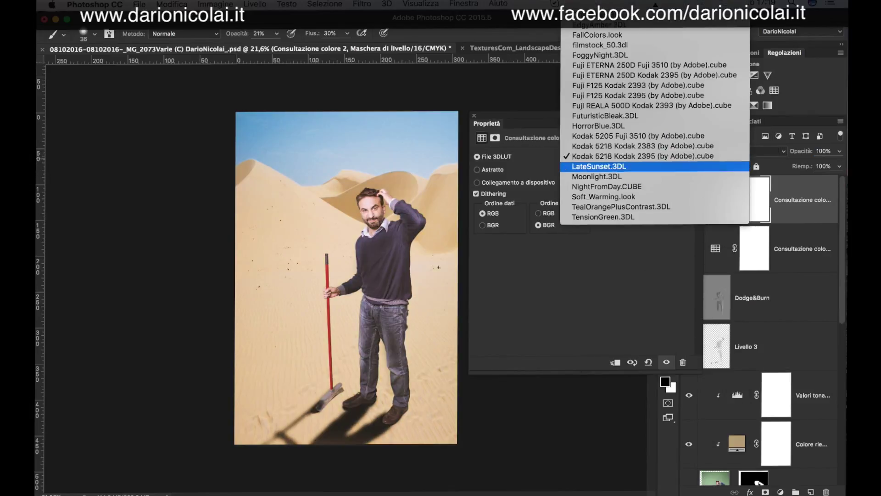
left_click(599, 166)
left_click(598, 166)
left_click(596, 57)
left_click(599, 166)
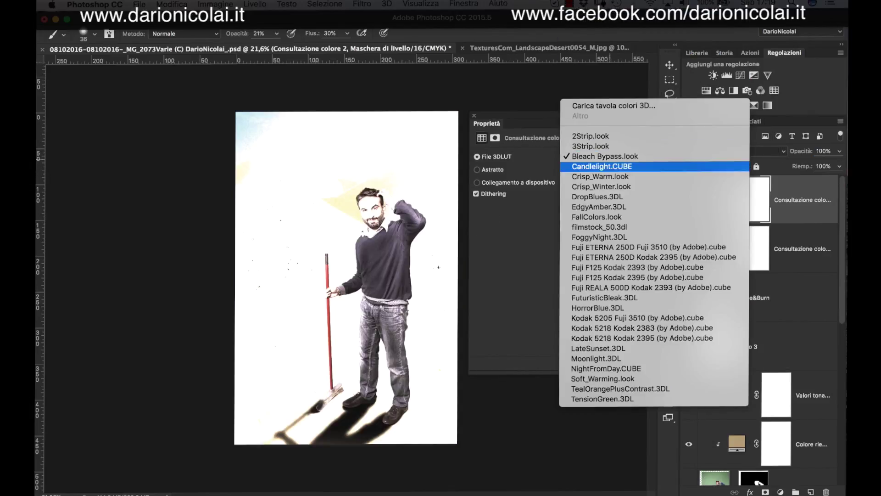
left_click(801, 190)
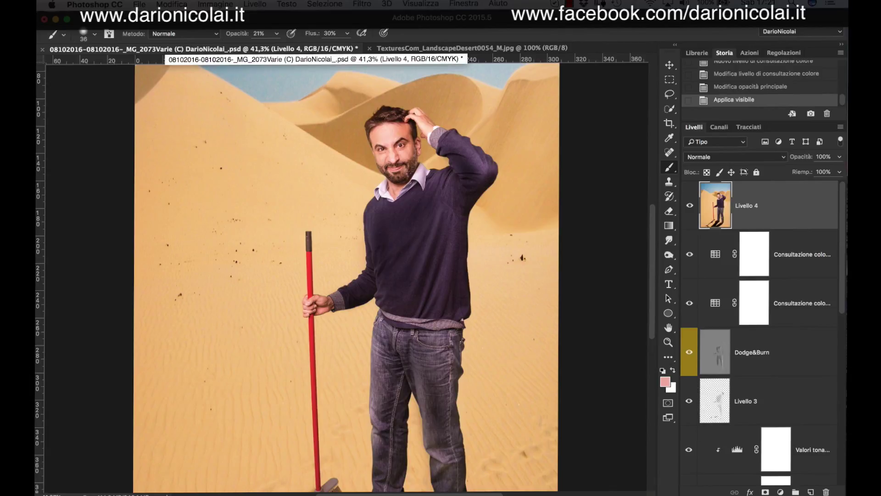
Step: Apply 18.92% uniform monochromatic noise to Livello 4
left_click(361, 4)
mouse_move(381, 211)
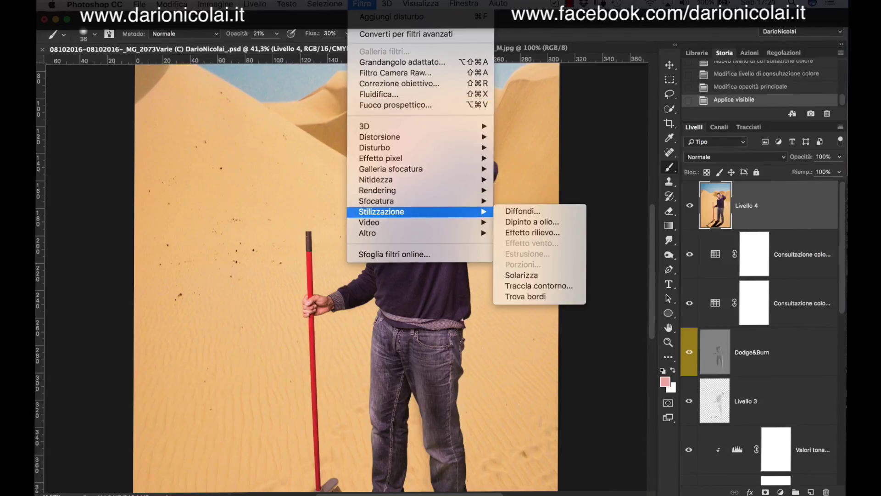
left_click(541, 147)
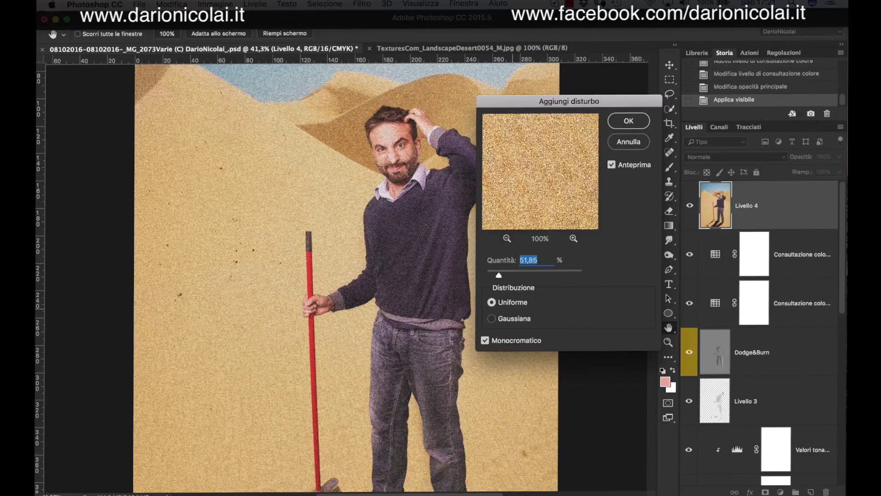
left_click(485, 340)
left_click(485, 340)
left_click_drag(498, 275, 491, 275)
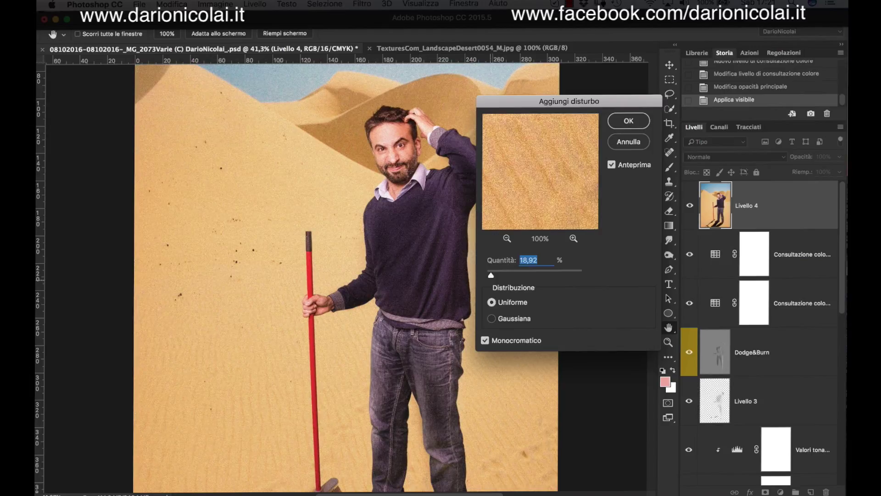
key("Return")
left_click(361, 4)
mouse_move(383, 211)
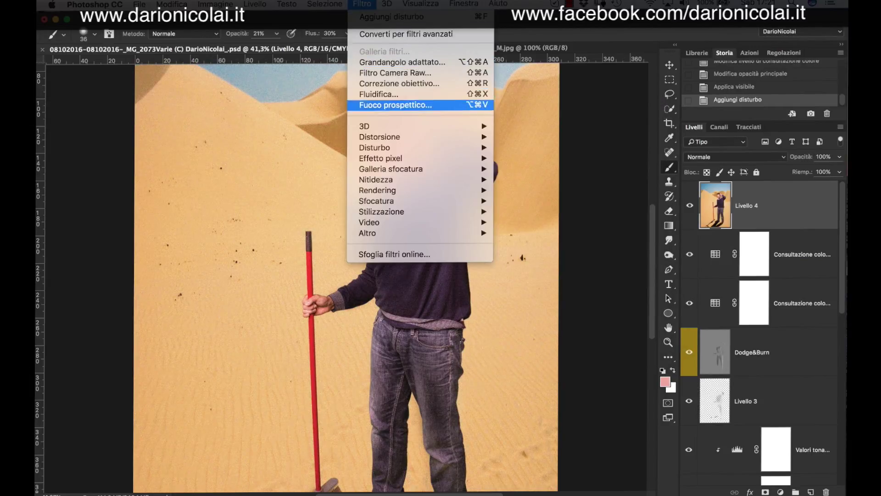
left_click(532, 221)
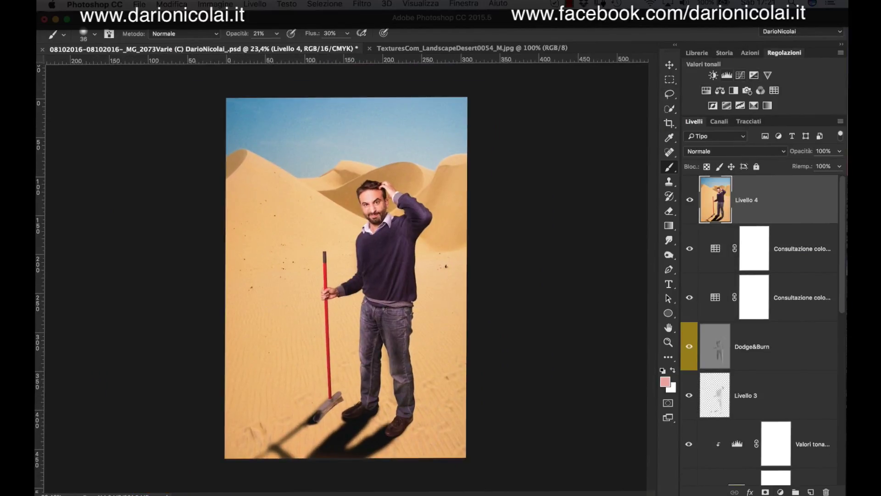
Step: Add a darkening Curves layer, mask out an oval around the man, and set 45% opacity
left_click(740, 75)
left_click_drag(586, 260, 614, 294)
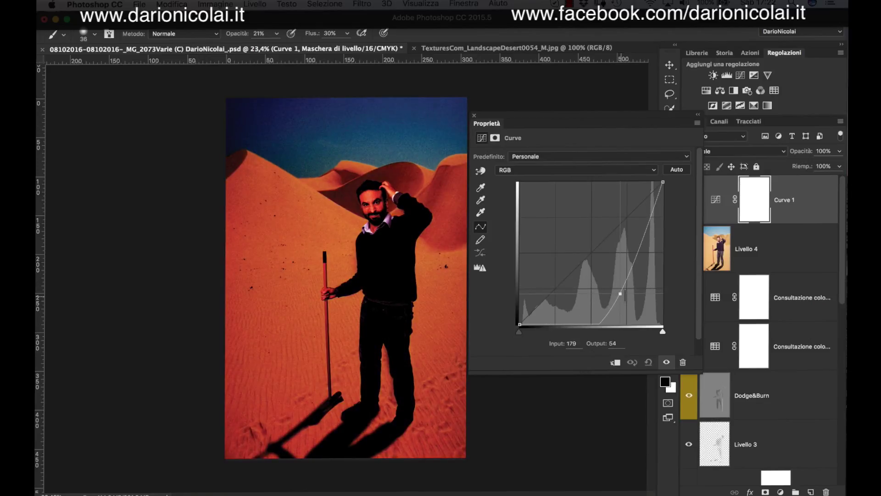
left_click(670, 94)
mouse_move(294, 443)
left_mouse_down()
mouse_move(435, 256)
mouse_move(293, 442)
left_mouse_up()
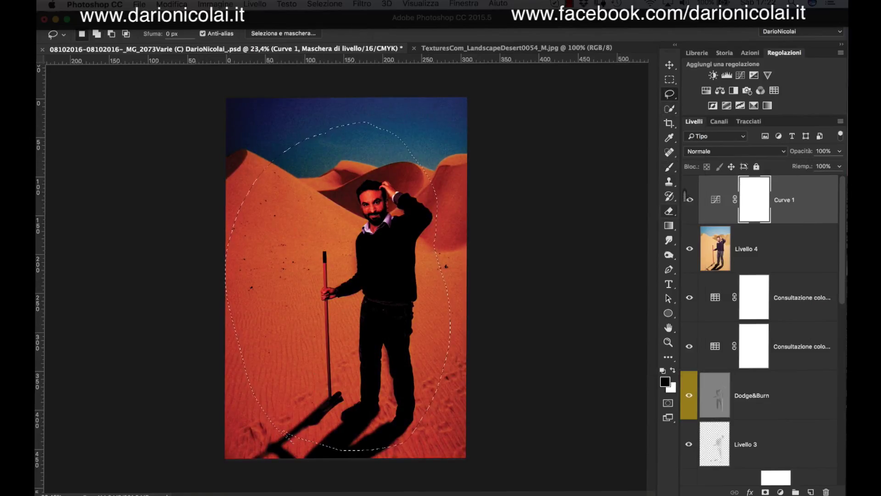
key("shift+g")
left_click(362, 289)
key("super+d")
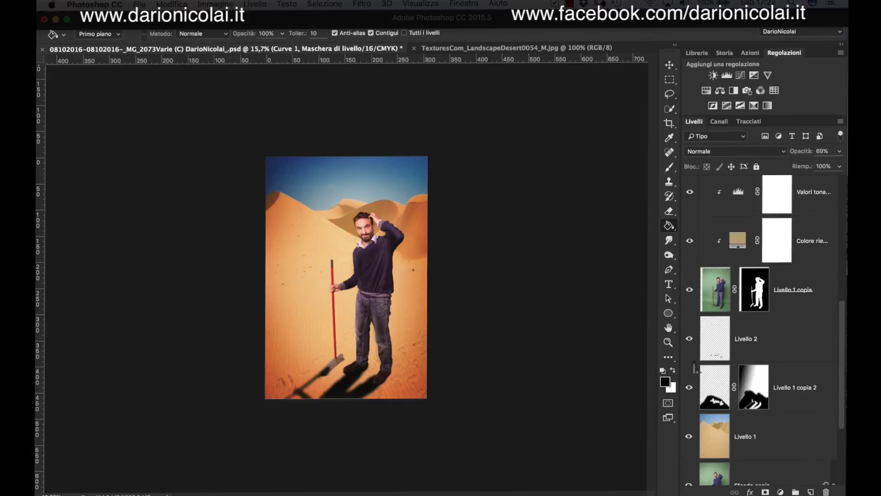
left_click_drag(791, 163, 780, 162)
key("super+0")
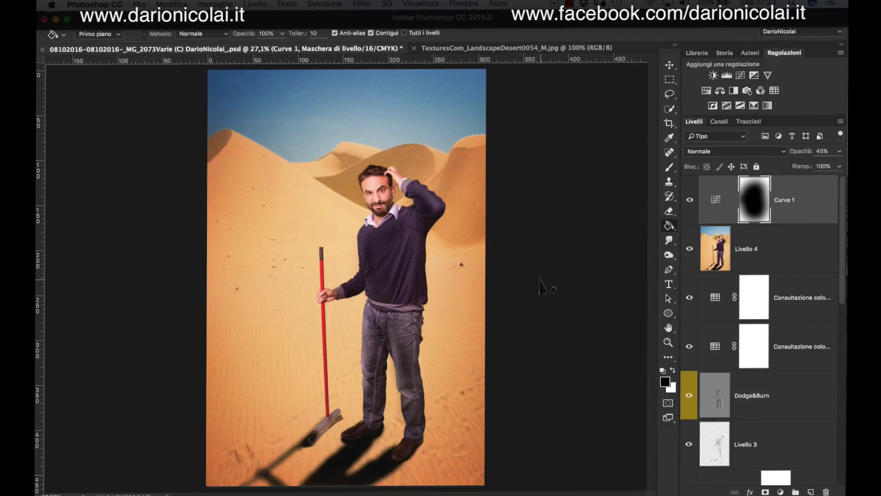
scroll(702, 402, "down", 3)
scroll(702, 401, "down", 2)
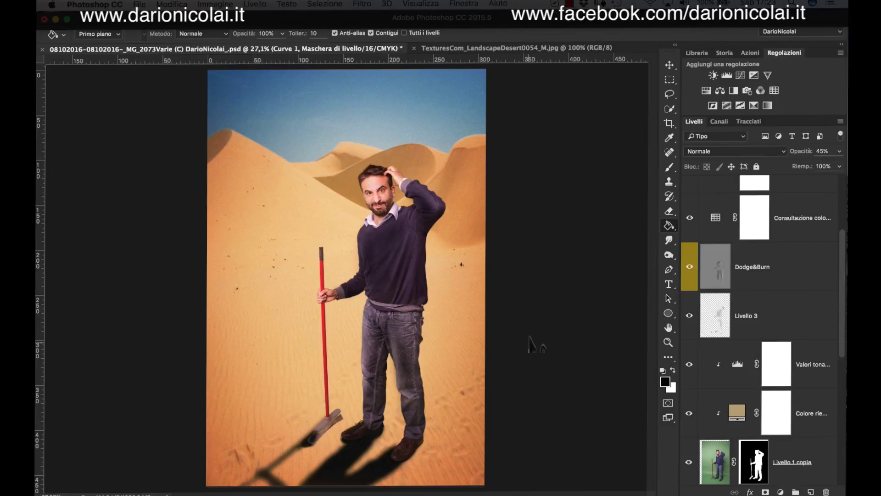
scroll(351, 315, "up", 1)
scroll(351, 316, "up", 1)
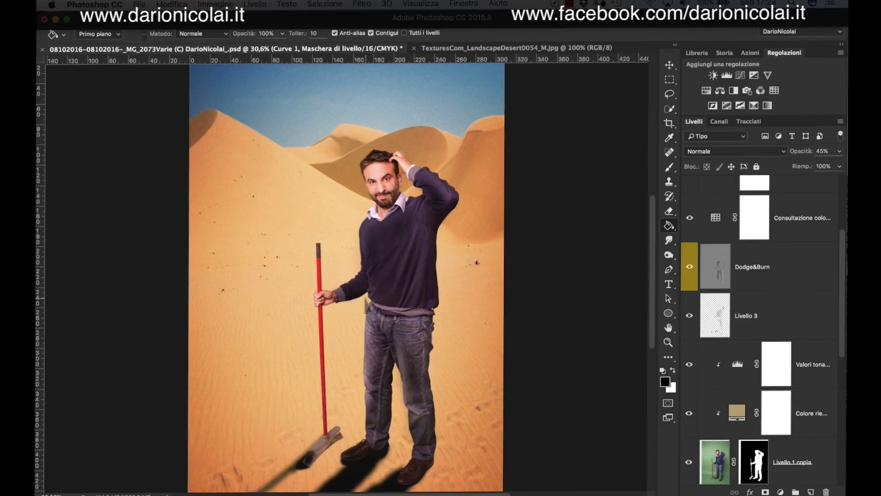
scroll(353, 314, "up", 2)
scroll(362, 310, "up", 1)
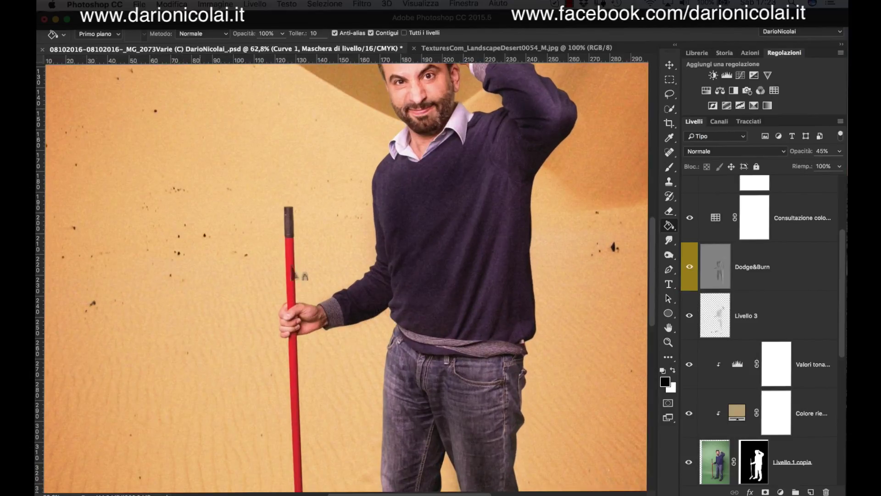
scroll(298, 239, "up", 1)
scroll(298, 225, "up", 1)
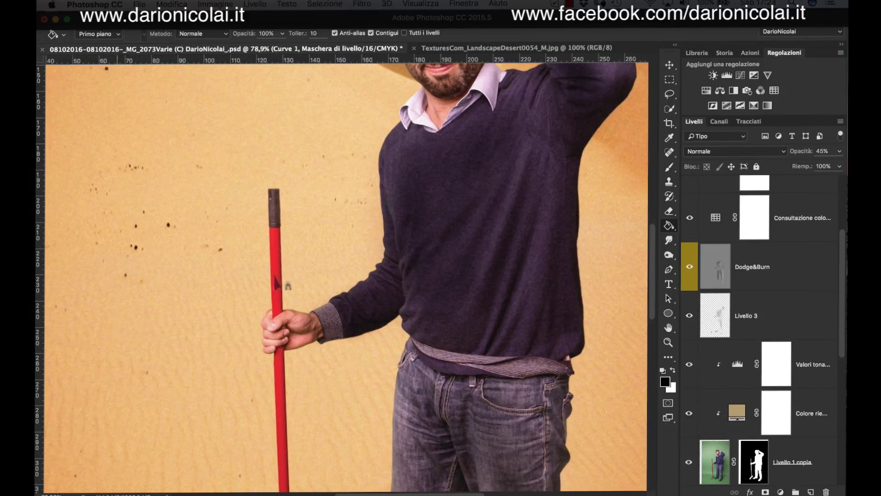
scroll(280, 293, "up", 1)
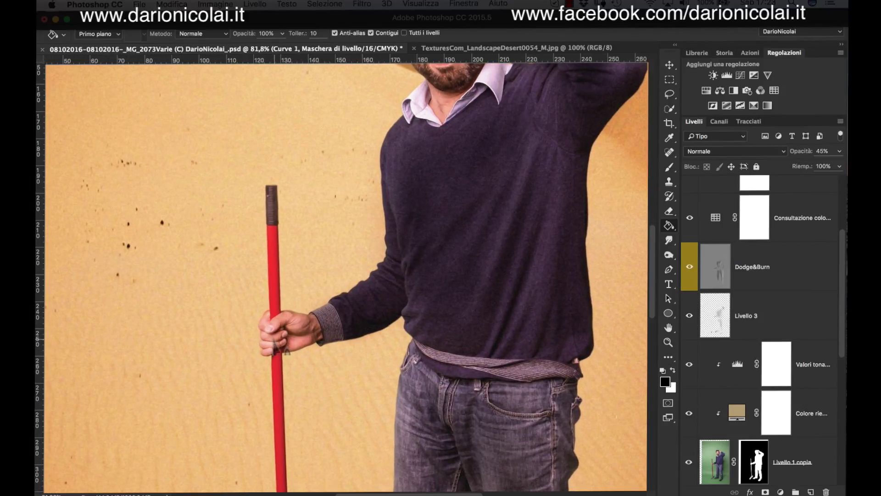
scroll(274, 344, "down", 1)
scroll(275, 345, "down", 1)
scroll(275, 344, "down", 2)
scroll(275, 345, "down", 2)
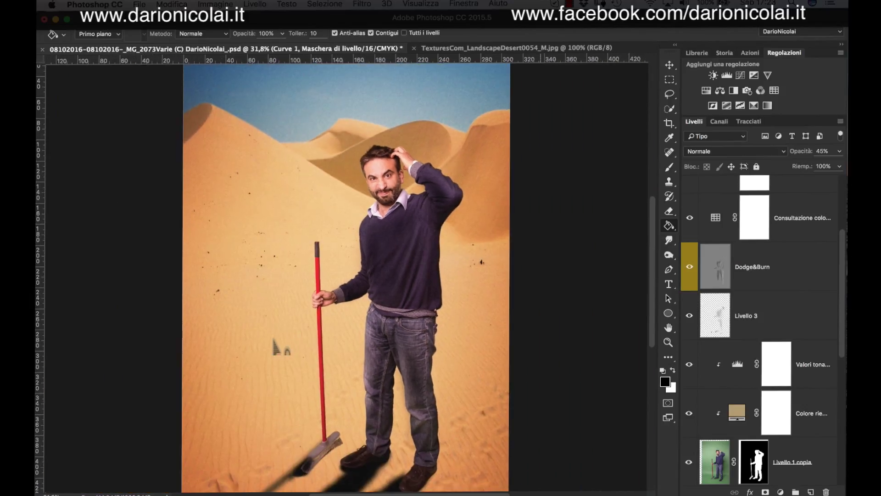
scroll(277, 348, "down", 1)
scroll(278, 347, "down", 1)
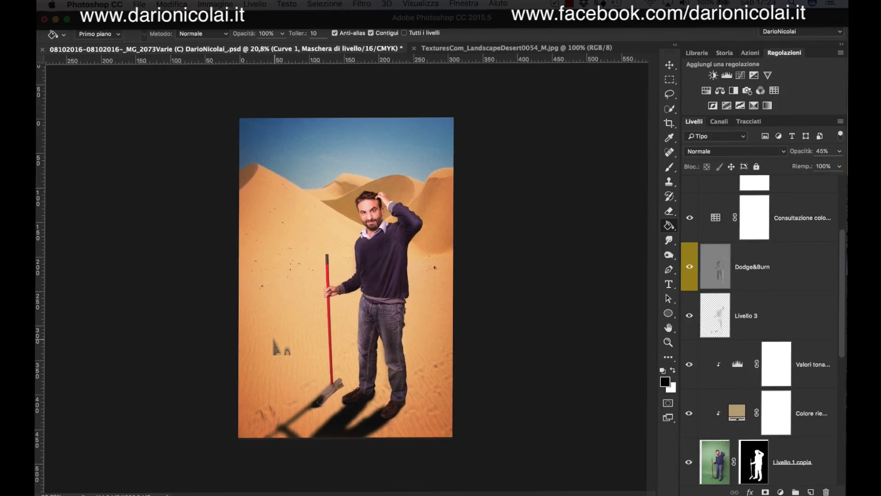